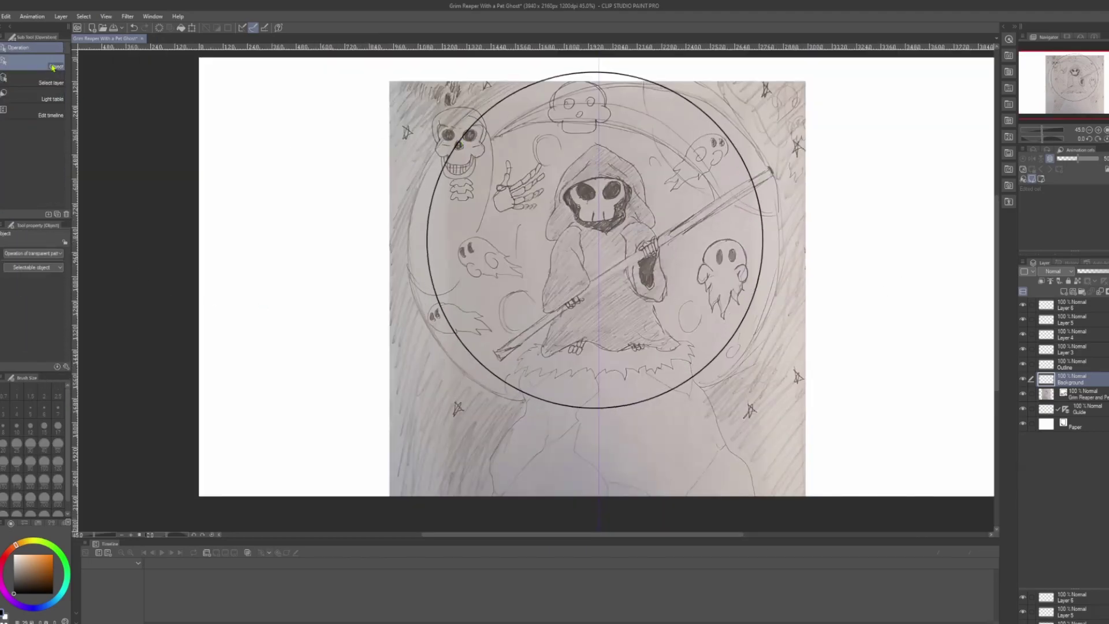
Step: Enlarge the circle on the Background layer so it matches the sketched moon
{"action": "key", "text": "ctrl+t"}
{"action": "left_click_drag", "start_coordinate": [599, 176], "coordinate": [608, 176]}
{"action": "key", "text": "Return"}
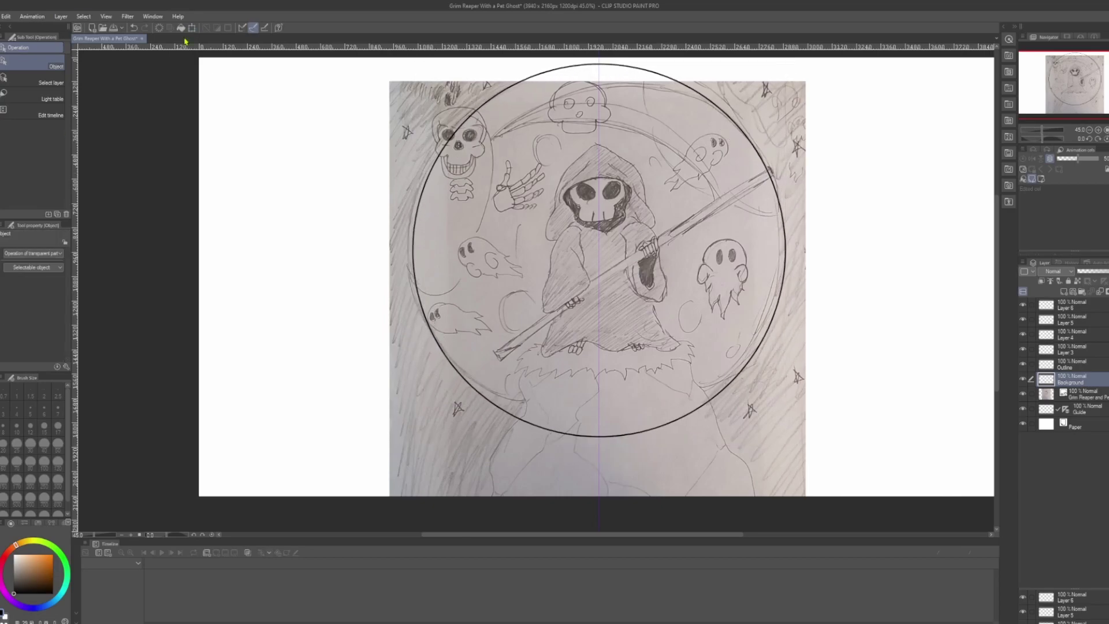
Step: Draw two large craters at the moon's edges and scattered smaller craters inside it with the Real G-Pen at size 2.5
{"action": "key", "text": "p"}
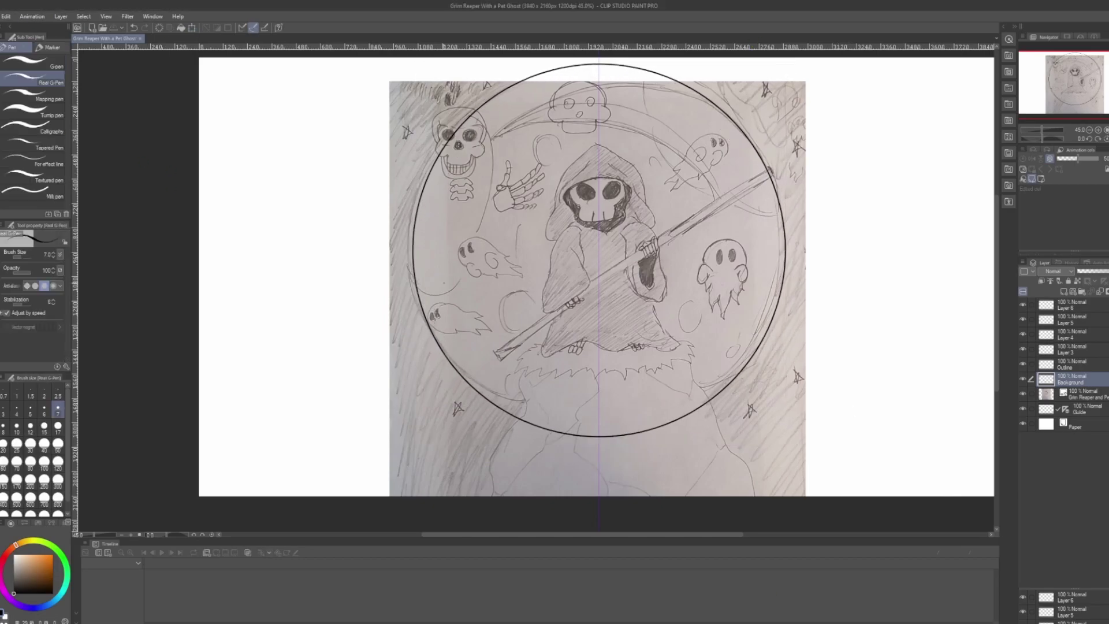
{"action": "scroll", "coordinate": [607, 132], "scroll_direction": "up", "scroll_amount": 3}
{"action": "mouse_move", "coordinate": [384, 107]}
{"action": "left_mouse_down"}
{"action": "mouse_move", "coordinate": [369, 335]}
{"action": "mouse_move", "coordinate": [300, 173]}
{"action": "left_mouse_up"}
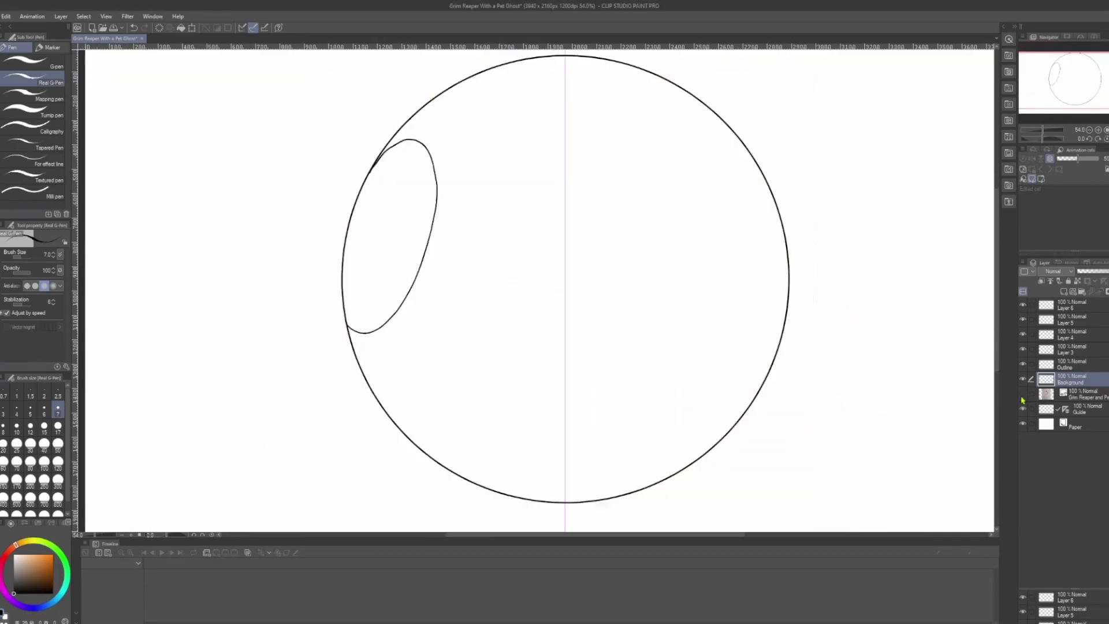
{"action": "key", "text": "ctrl+z"}
{"action": "scroll", "coordinate": [1077, 143], "scroll_direction": "down", "scroll_amount": 1}
{"action": "key", "text": "ctrl+z"}
{"action": "mouse_move", "coordinate": [338, 291]}
{"action": "left_mouse_down"}
{"action": "mouse_move", "coordinate": [475, 205]}
{"action": "mouse_move", "coordinate": [404, 107]}
{"action": "left_mouse_up"}
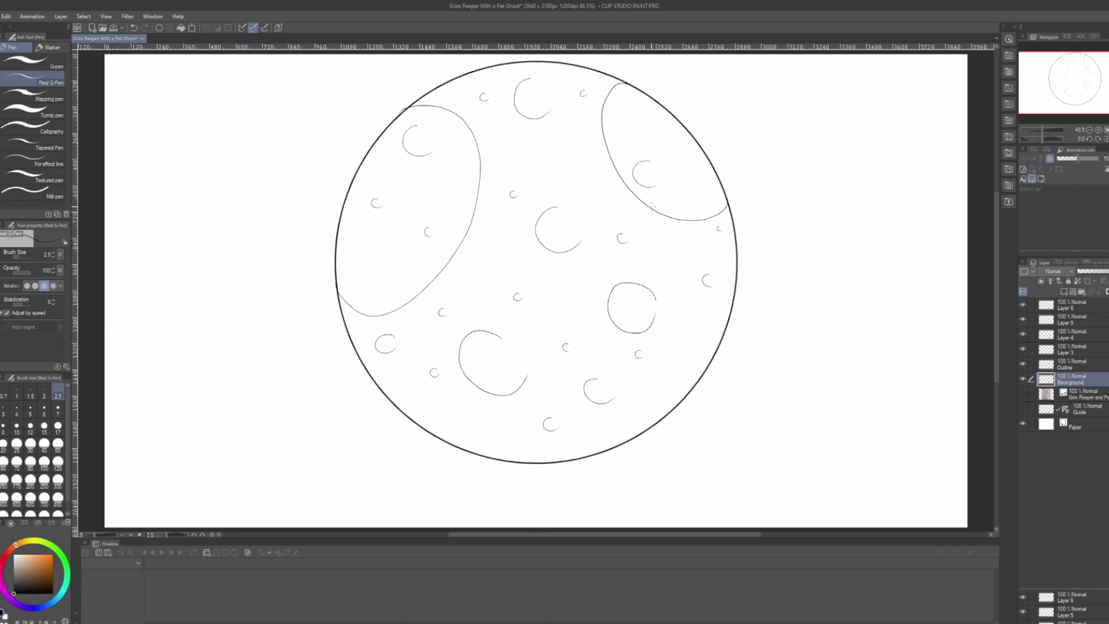
{"action": "key", "text": "o"}
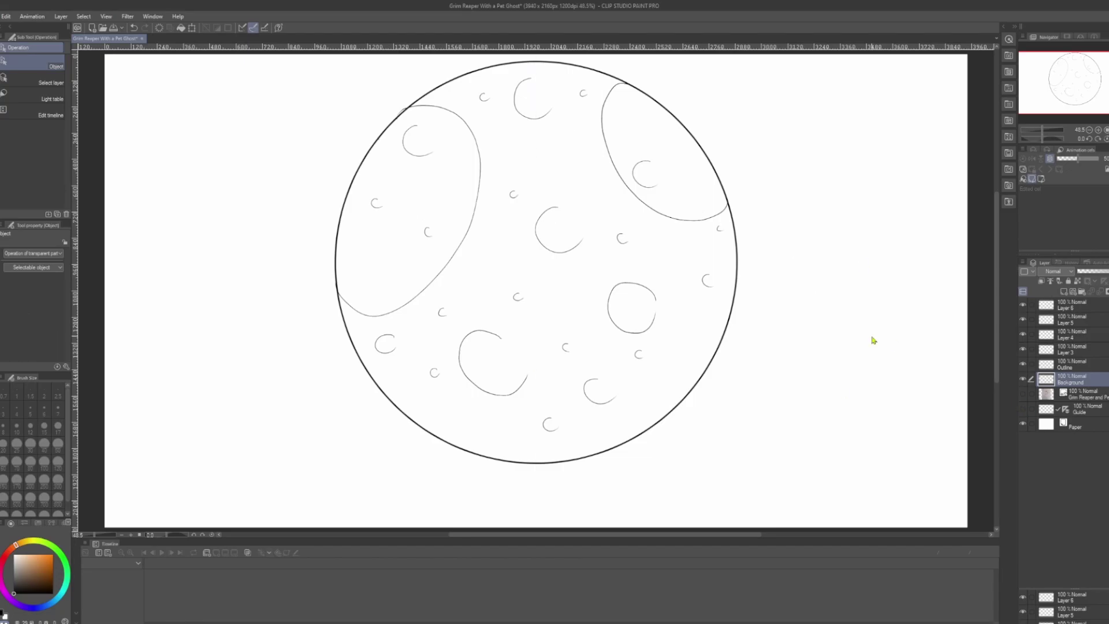
Step: Trace the reaper's skull, eye sockets, teeth and inner hood opening on the Outline layer with the Real G-Pen at size 7
{"action": "key", "text": "p"}
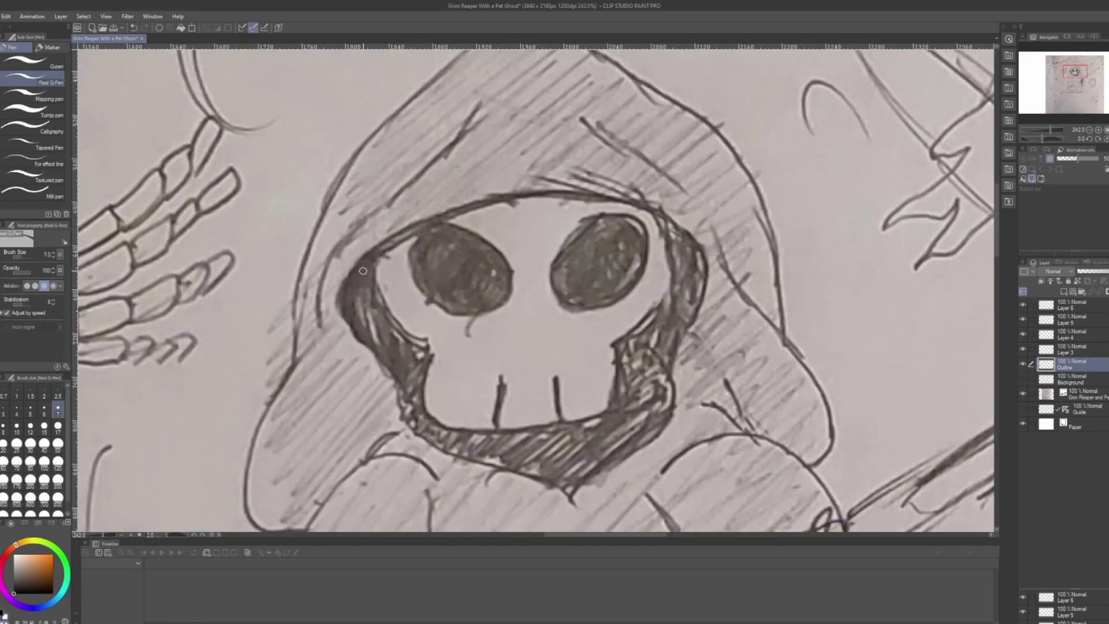
{"action": "key", "text": "ctrl+z"}
{"action": "left_click_drag", "start_coordinate": [338, 302], "coordinate": [708, 251]}
{"action": "left_click_drag", "start_coordinate": [378, 257], "coordinate": [440, 348]}
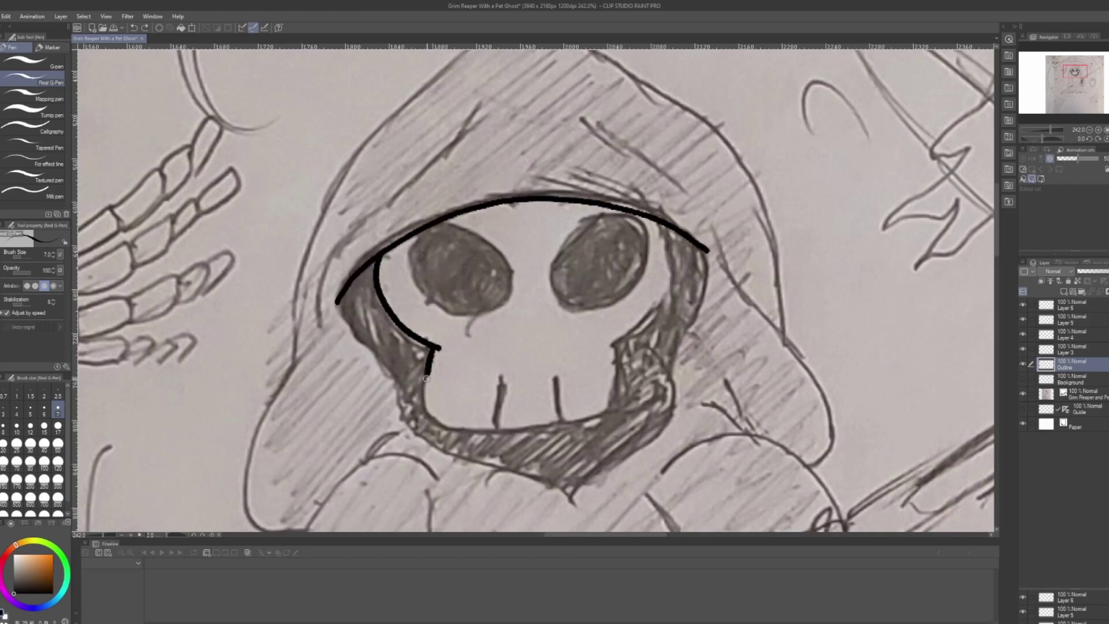
{"action": "left_click_drag", "start_coordinate": [664, 225], "coordinate": [614, 342]}
{"action": "left_click_drag", "start_coordinate": [500, 299], "coordinate": [433, 226]}
{"action": "mouse_move", "coordinate": [621, 213]}
{"action": "left_mouse_down"}
{"action": "mouse_move", "coordinate": [589, 211]}
{"action": "mouse_move", "coordinate": [636, 215]}
{"action": "left_mouse_up"}
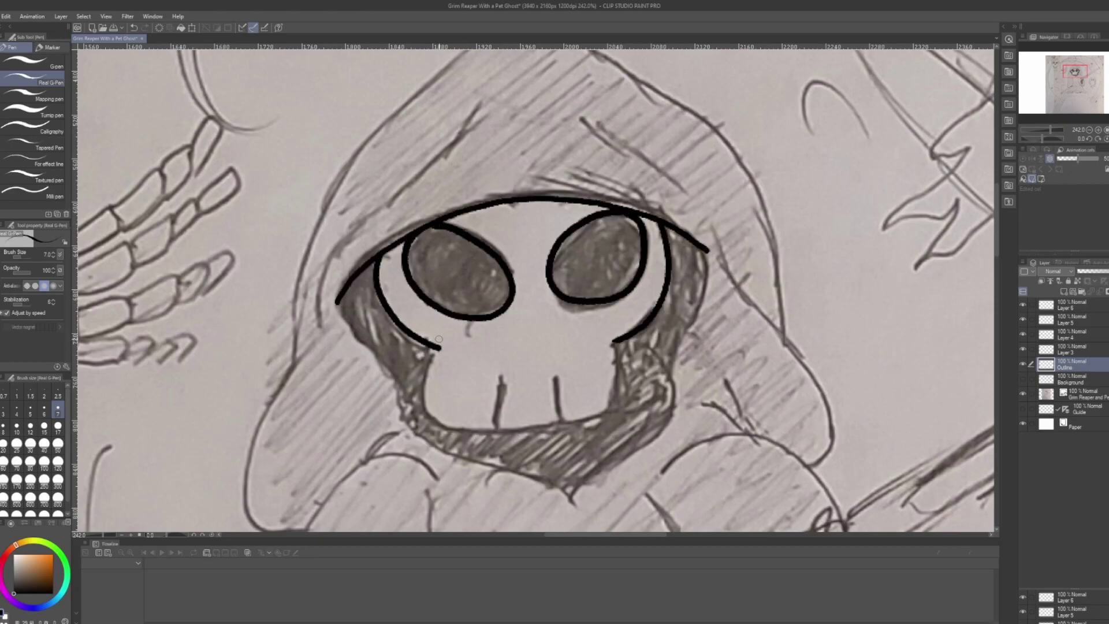
{"action": "left_click_drag", "start_coordinate": [440, 348], "coordinate": [616, 347]}
{"action": "mouse_move", "coordinate": [338, 302]}
{"action": "left_mouse_down"}
{"action": "mouse_move", "coordinate": [665, 399]}
{"action": "mouse_move", "coordinate": [708, 251]}
{"action": "left_mouse_up"}
Step: Trace the outer hood, its fabric folds and the tops of the reaper's shoulders
{"action": "scroll", "coordinate": [244, 387], "scroll_direction": "down", "scroll_amount": 2}
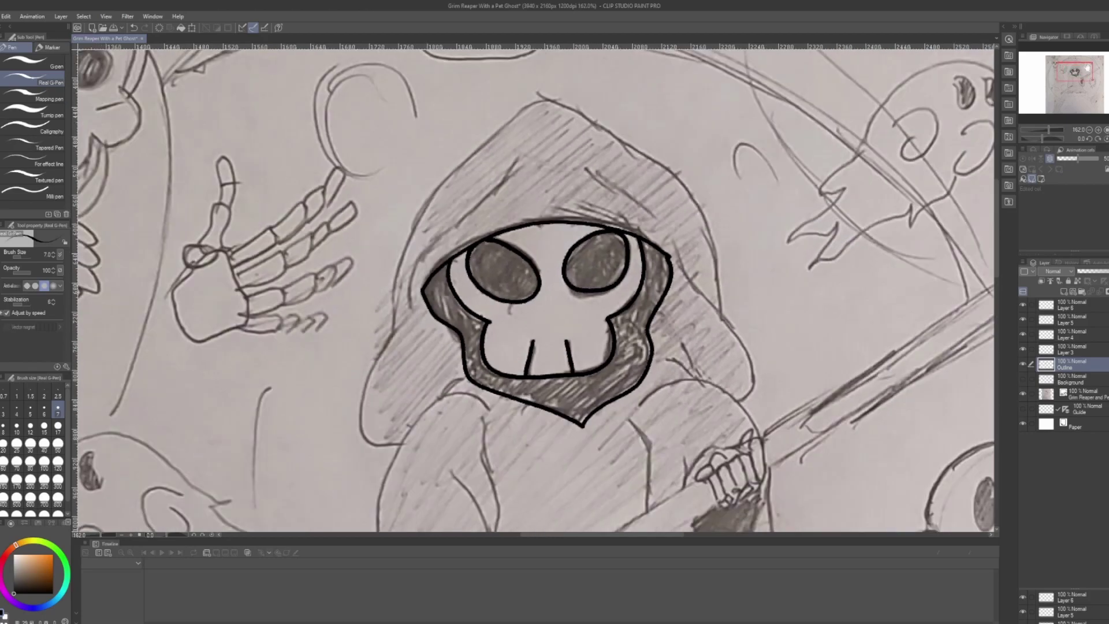
{"action": "left_click_drag", "start_coordinate": [341, 446], "coordinate": [316, 520]}
{"action": "mouse_move", "coordinate": [338, 448]}
{"action": "left_mouse_down"}
{"action": "mouse_move", "coordinate": [332, 316]}
{"action": "mouse_move", "coordinate": [480, 104]}
{"action": "mouse_move", "coordinate": [653, 233]}
{"action": "mouse_move", "coordinate": [691, 387]}
{"action": "left_mouse_up"}
{"action": "left_click_drag", "start_coordinate": [619, 339], "coordinate": [638, 378]}
{"action": "left_click_drag", "start_coordinate": [463, 152], "coordinate": [349, 309]}
{"action": "left_click_drag", "start_coordinate": [605, 156], "coordinate": [513, 227]}
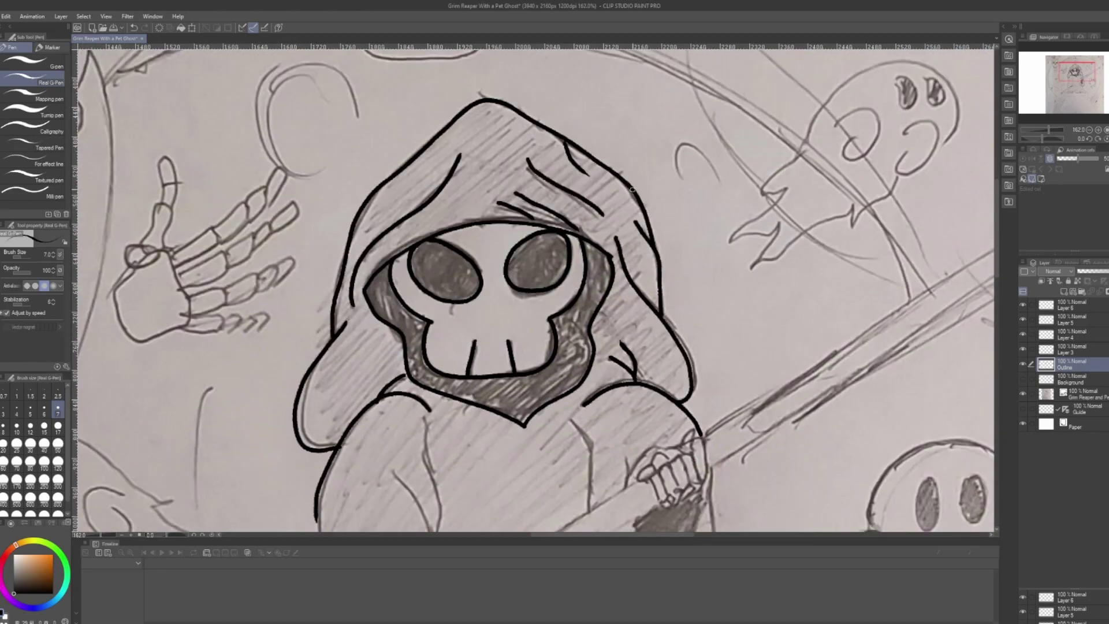
Step: Trace the reaper's sleeves from the shoulders down over the sketch
{"action": "scroll", "coordinate": [572, 225], "scroll_direction": "down", "scroll_amount": 2}
{"action": "mouse_move", "coordinate": [286, 283]}
{"action": "left_mouse_down"}
{"action": "mouse_move", "coordinate": [312, 431]}
{"action": "mouse_move", "coordinate": [375, 208]}
{"action": "left_mouse_up"}
{"action": "left_click_drag", "start_coordinate": [514, 209], "coordinate": [516, 283]}
Step: Draw the scythe's staff with two long parallel straight lines, and trace the remaining sleeve, robe hem and feet with the pen
{"action": "scroll", "coordinate": [515, 283], "scroll_direction": "down", "scroll_amount": 2}
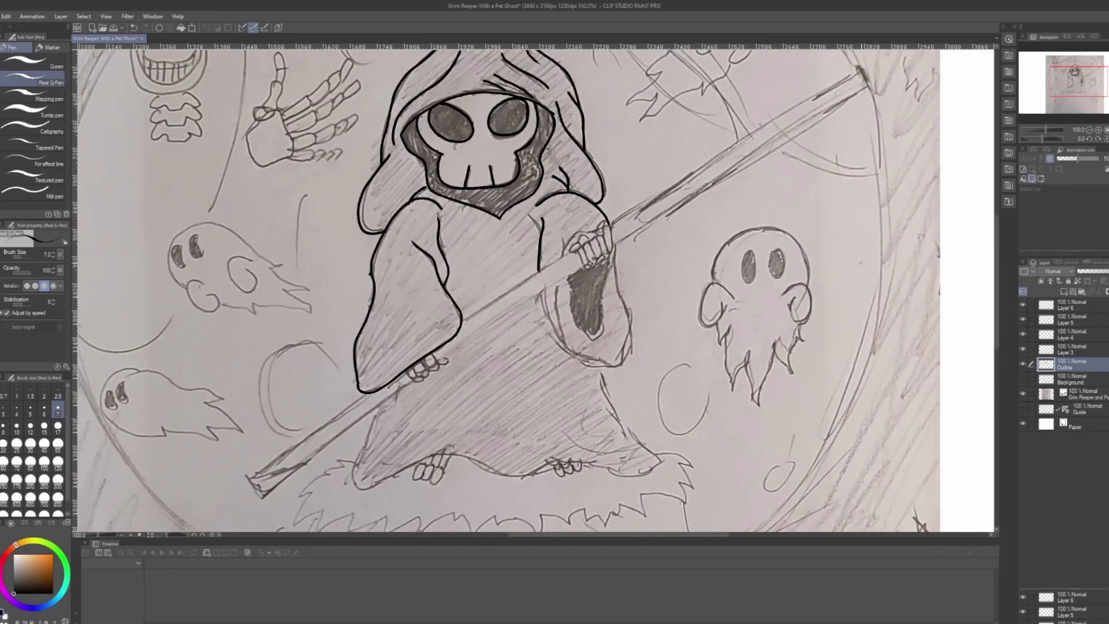
{"action": "key", "text": "u"}
{"action": "left_click_drag", "start_coordinate": [307, 481], "coordinate": [906, 68]}
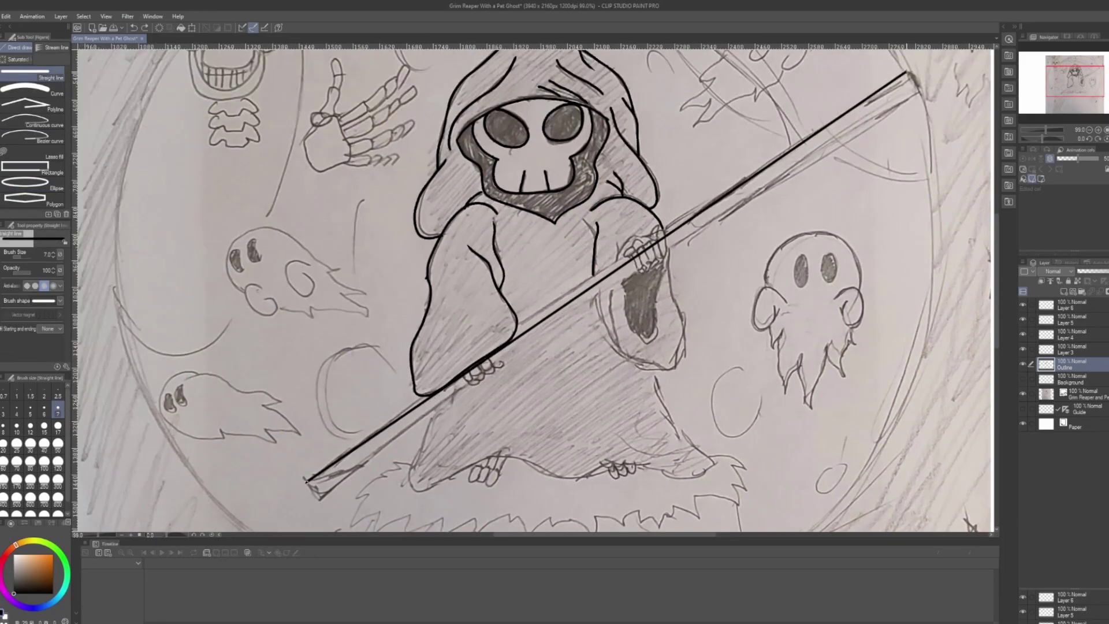
{"action": "left_click_drag", "start_coordinate": [316, 499], "coordinate": [917, 82]}
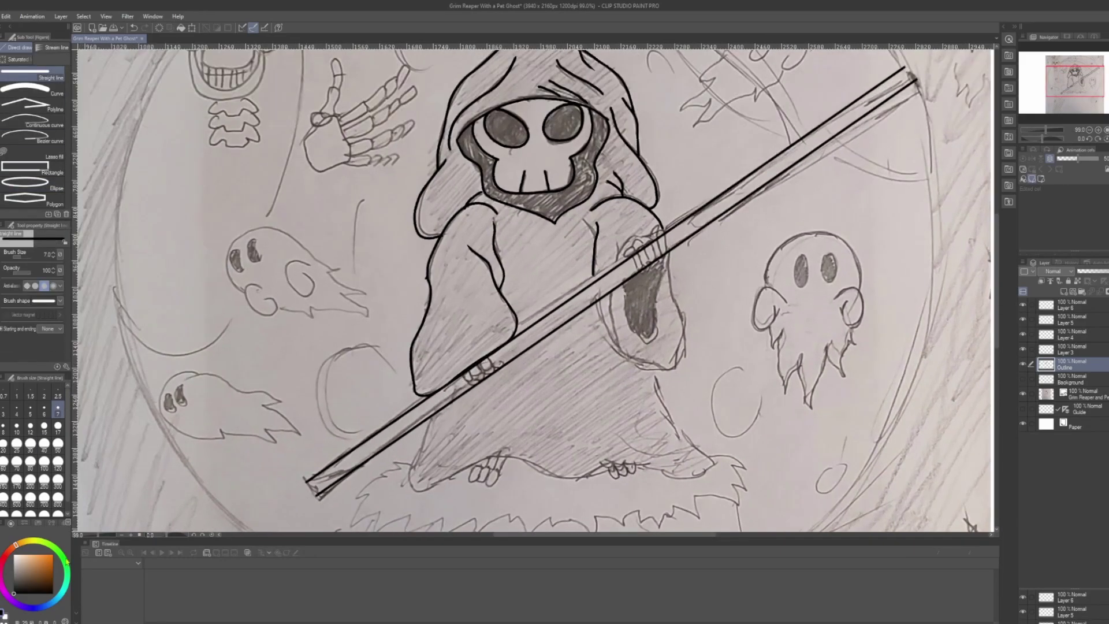
{"action": "key", "text": "p"}
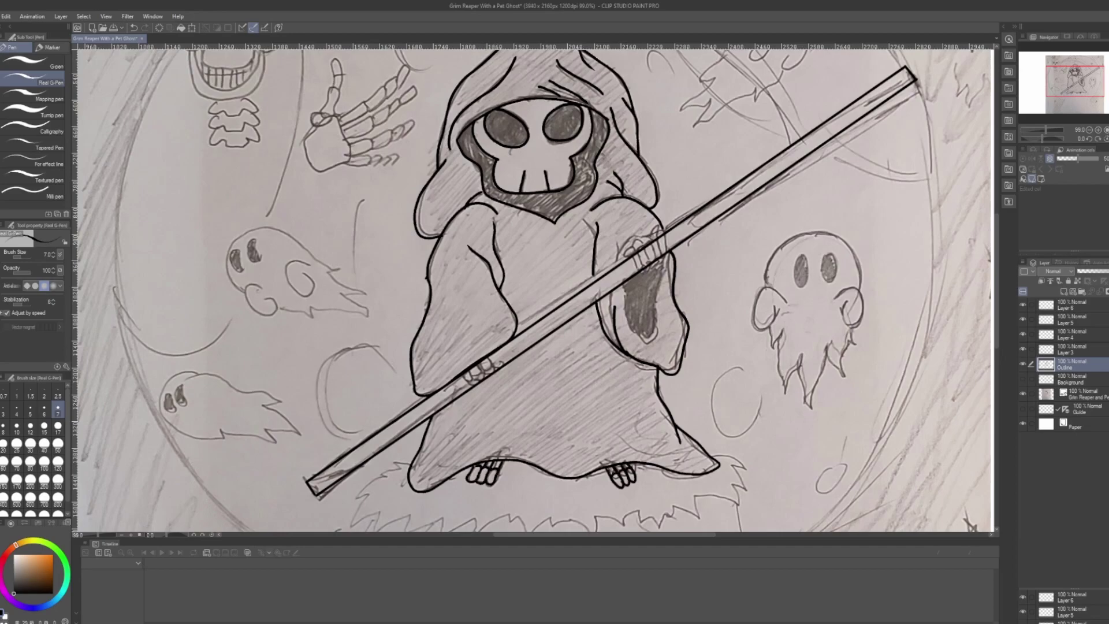
Step: Clear the staff lines crossing the lower hand and trace its bony fingers
{"action": "scroll", "coordinate": [483, 369], "scroll_direction": "up", "scroll_amount": 5}
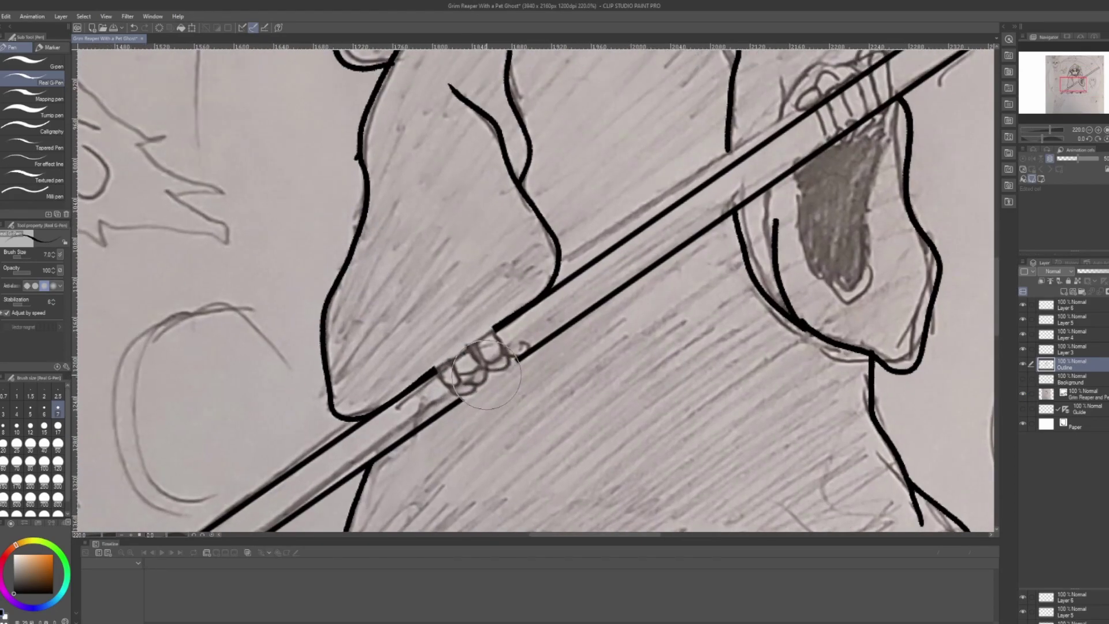
{"action": "key", "text": "ctrl+z"}
{"action": "left_click_drag", "start_coordinate": [465, 342], "coordinate": [470, 352]}
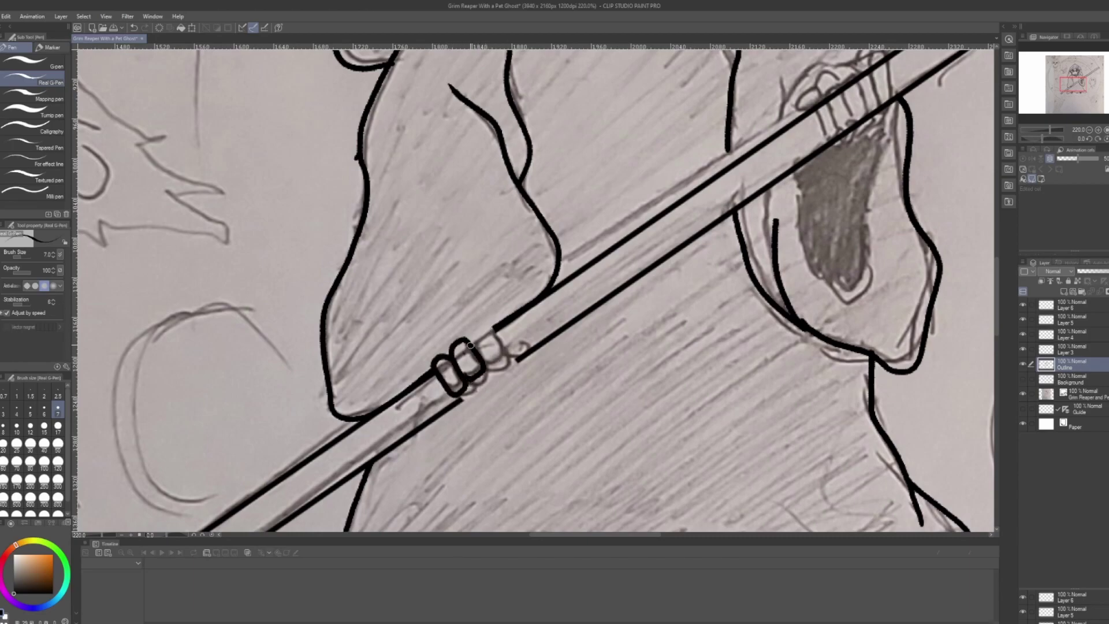
Step: Trace the upper hand gripping the staff, including its fingers and wrist, and the dark opening of the sleeve
{"action": "left_click_drag", "start_coordinate": [1067, 102], "coordinate": [1071, 99]}
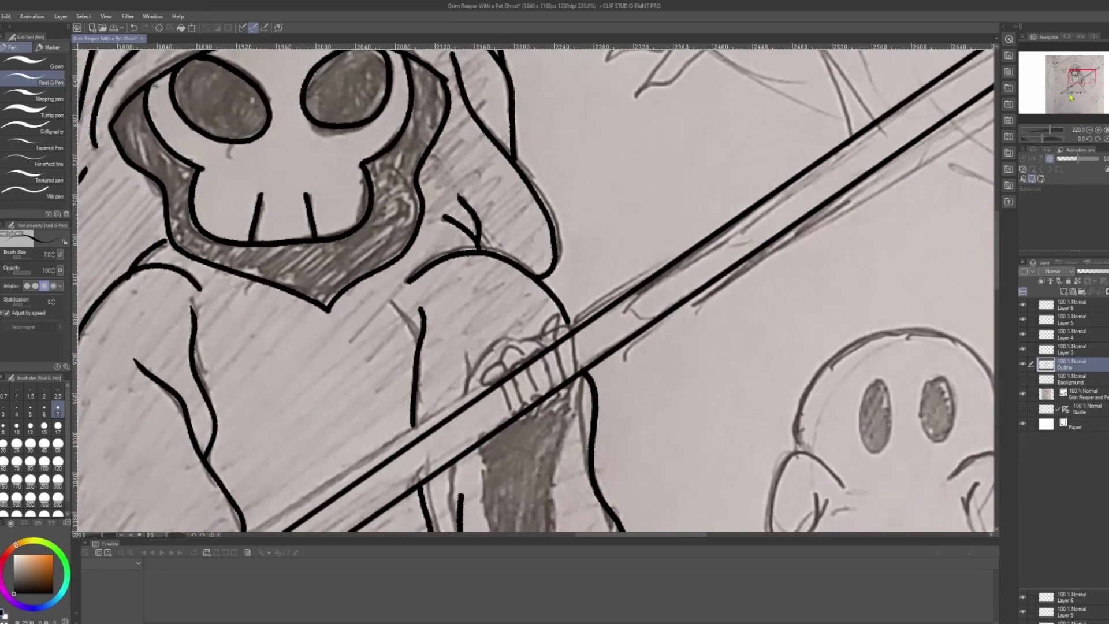
{"action": "left_click_drag", "start_coordinate": [546, 344], "coordinate": [554, 324]}
{"action": "left_click_drag", "start_coordinate": [502, 369], "coordinate": [522, 415]}
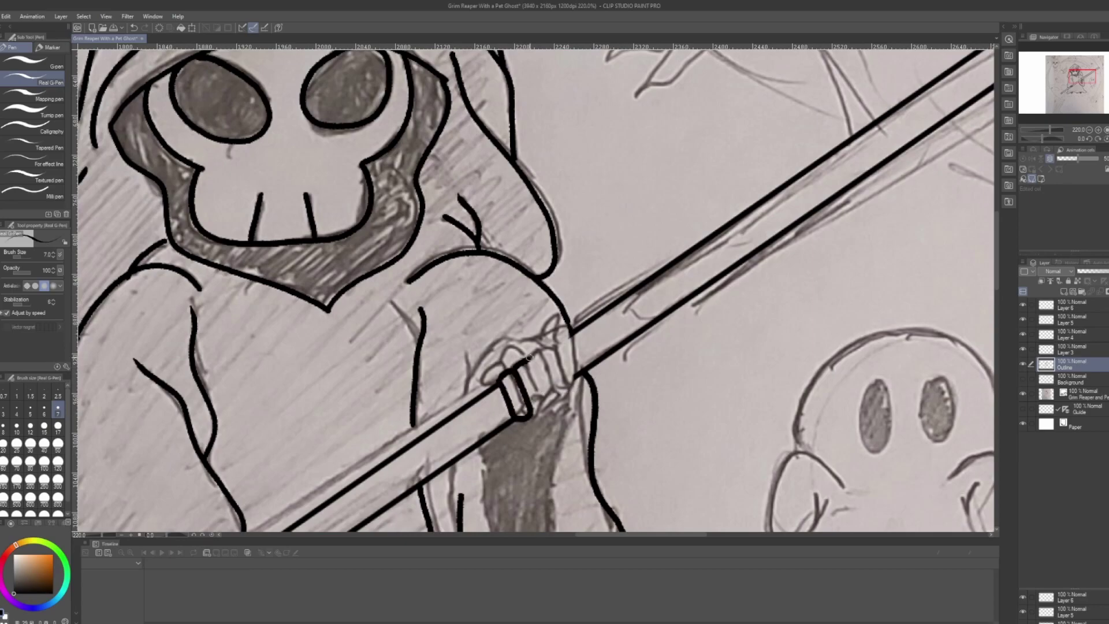
{"action": "left_click_drag", "start_coordinate": [537, 350], "coordinate": [555, 405]}
{"action": "left_click_drag", "start_coordinate": [479, 393], "coordinate": [525, 354]}
{"action": "left_click_drag", "start_coordinate": [512, 424], "coordinate": [513, 460]}
{"action": "mouse_move", "coordinate": [515, 462]}
{"action": "left_mouse_down"}
{"action": "mouse_move", "coordinate": [560, 427]}
{"action": "mouse_move", "coordinate": [508, 463]}
{"action": "left_mouse_up"}
{"action": "scroll", "coordinate": [508, 462], "scroll_direction": "down", "scroll_amount": 2}
{"action": "left_click_drag", "start_coordinate": [552, 311], "coordinate": [590, 262]}
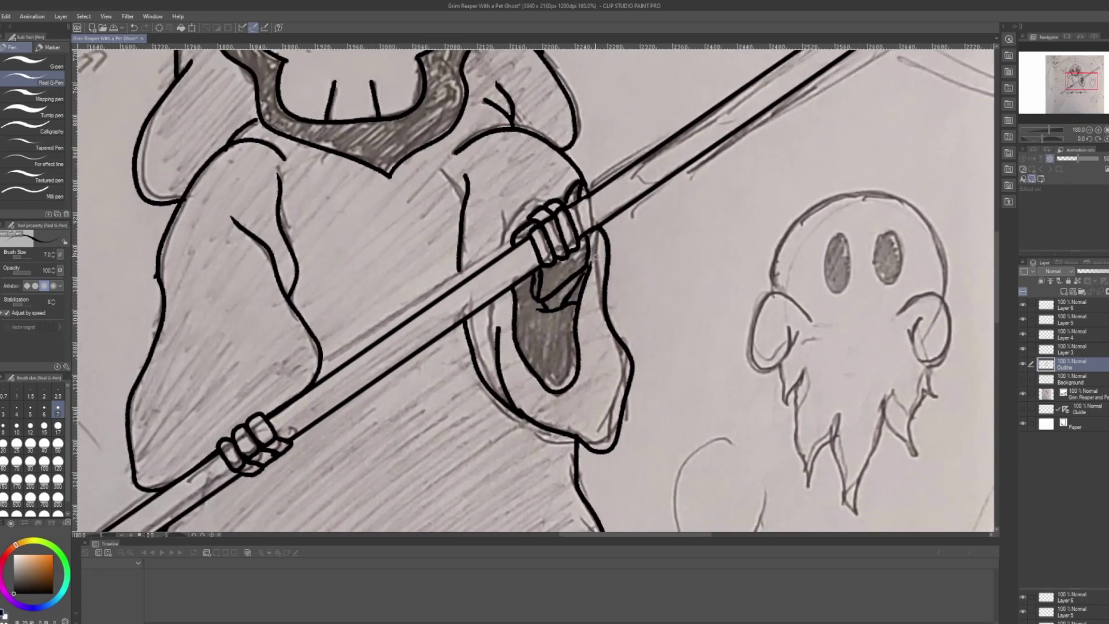
Step: Check the line art with the sketch hidden, restore the sketch, and rename the Outline layer as Reaper Outline
{"action": "key", "text": "ctrl+0"}
{"action": "left_click", "coordinate": [1023, 393]}
{"action": "left_click", "coordinate": [1023, 379]}
{"action": "left_click", "coordinate": [1023, 393]}
{"action": "left_click", "coordinate": [1019, 376]}
Step: Name Layer 3 Ghost Outline and trace the pet ghost's head, arms and ragged tail on it
{"action": "left_click", "coordinate": [1049, 353]}
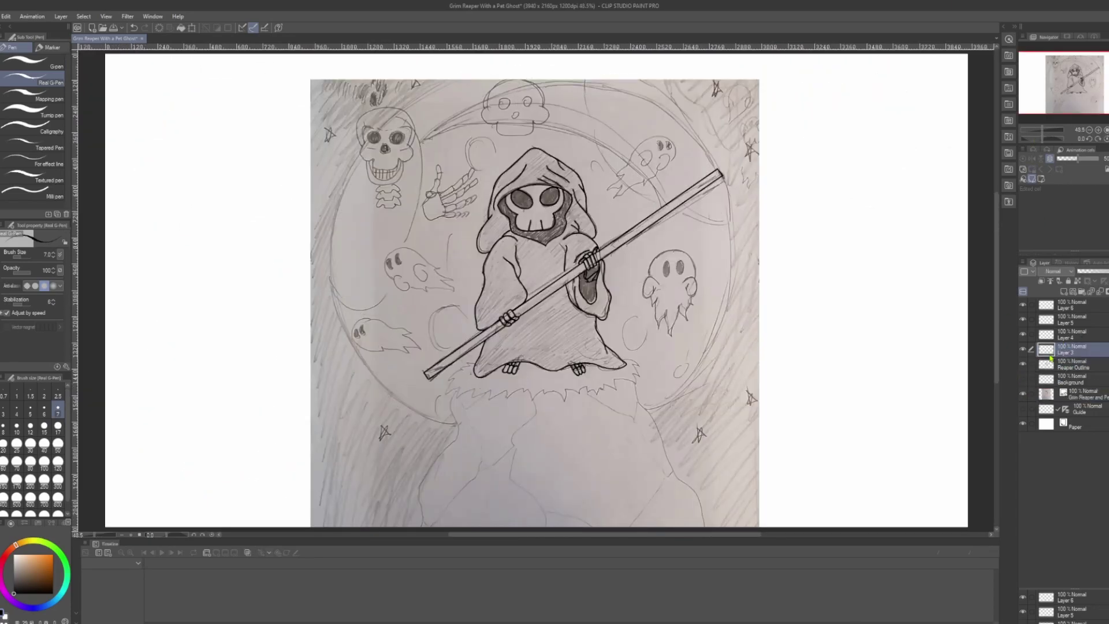
{"action": "scroll", "coordinate": [739, 286], "scroll_direction": "up", "scroll_amount": 6}
{"action": "mouse_move", "coordinate": [428, 257]}
{"action": "left_mouse_down"}
{"action": "mouse_move", "coordinate": [589, 215]}
{"action": "mouse_move", "coordinate": [501, 173]}
{"action": "mouse_move", "coordinate": [595, 271]}
{"action": "left_mouse_up"}
{"action": "left_click_drag", "start_coordinate": [468, 293], "coordinate": [442, 333]}
{"action": "left_click_drag", "start_coordinate": [451, 413], "coordinate": [574, 426]}
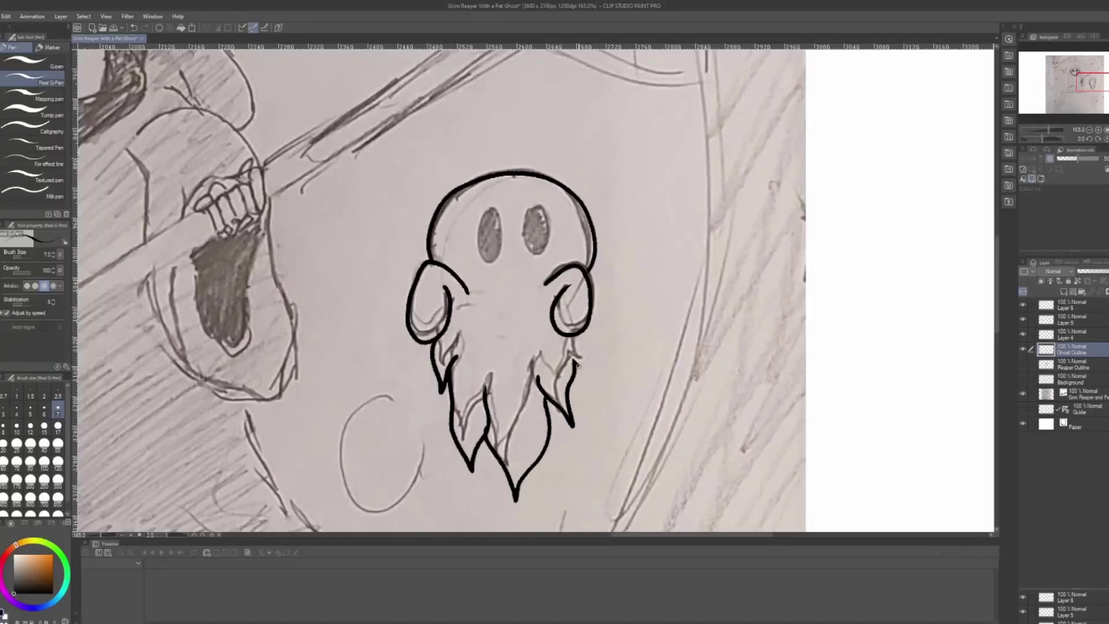
Step: Review the moon, reaper and ghost outlines together without the sketch, and restore the sketch for tracing
{"action": "key", "text": "ctrl+0"}
{"action": "left_click", "coordinate": [1023, 392]}
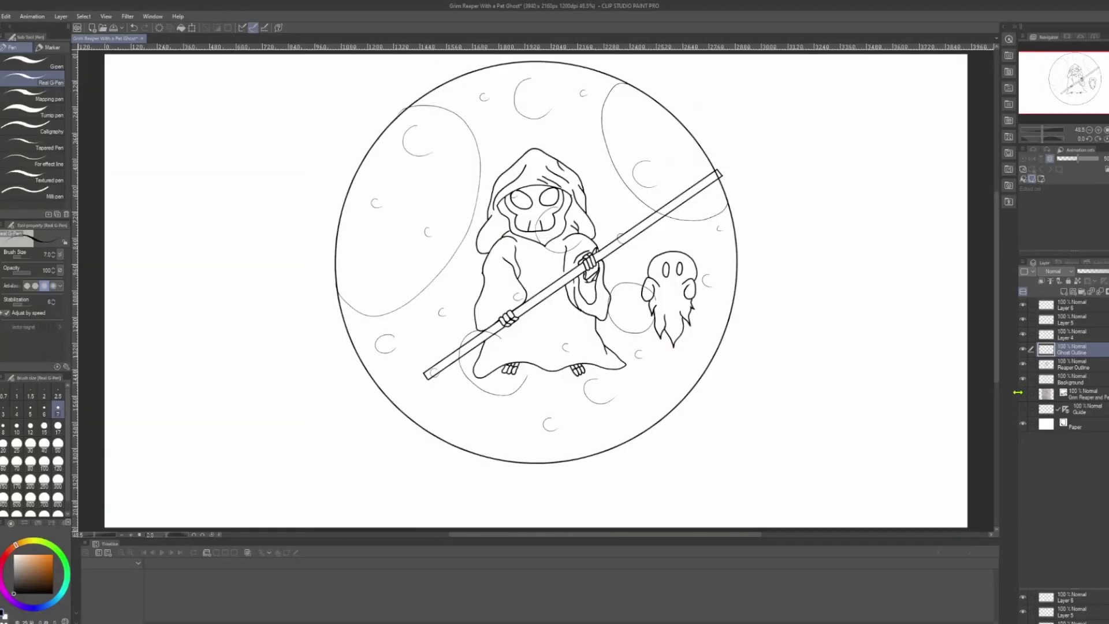
{"action": "left_click", "coordinate": [1023, 393]}
{"action": "left_click", "coordinate": [1023, 379]}
Step: Trace both edges of the scythe blade on the Reaper Outline layer and add a thin inner line along it at size 2.5
{"action": "left_click", "coordinate": [1022, 349]}
{"action": "left_click", "coordinate": [1072, 364]}
{"action": "scroll", "coordinate": [599, 231], "scroll_direction": "up", "scroll_amount": 3}
{"action": "mouse_move", "coordinate": [242, 287]}
{"action": "left_mouse_down"}
{"action": "mouse_move", "coordinate": [268, 275]}
{"action": "mouse_move", "coordinate": [619, 292]}
{"action": "left_mouse_up"}
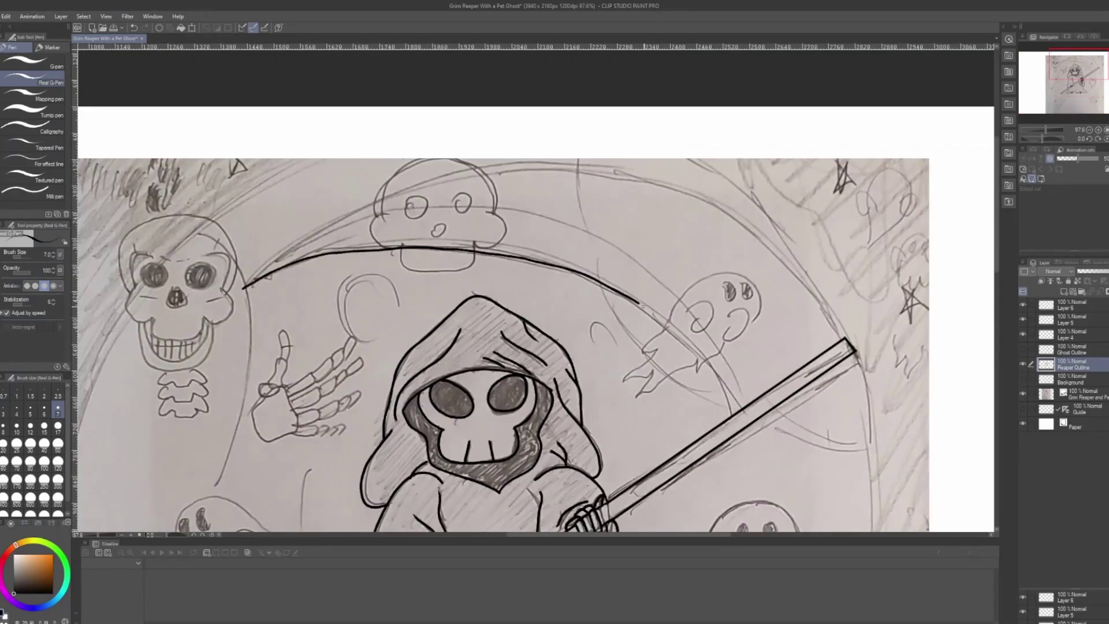
{"action": "mouse_move", "coordinate": [243, 287]}
{"action": "left_mouse_down"}
{"action": "mouse_move", "coordinate": [465, 175]}
{"action": "mouse_move", "coordinate": [846, 340]}
{"action": "left_mouse_up"}
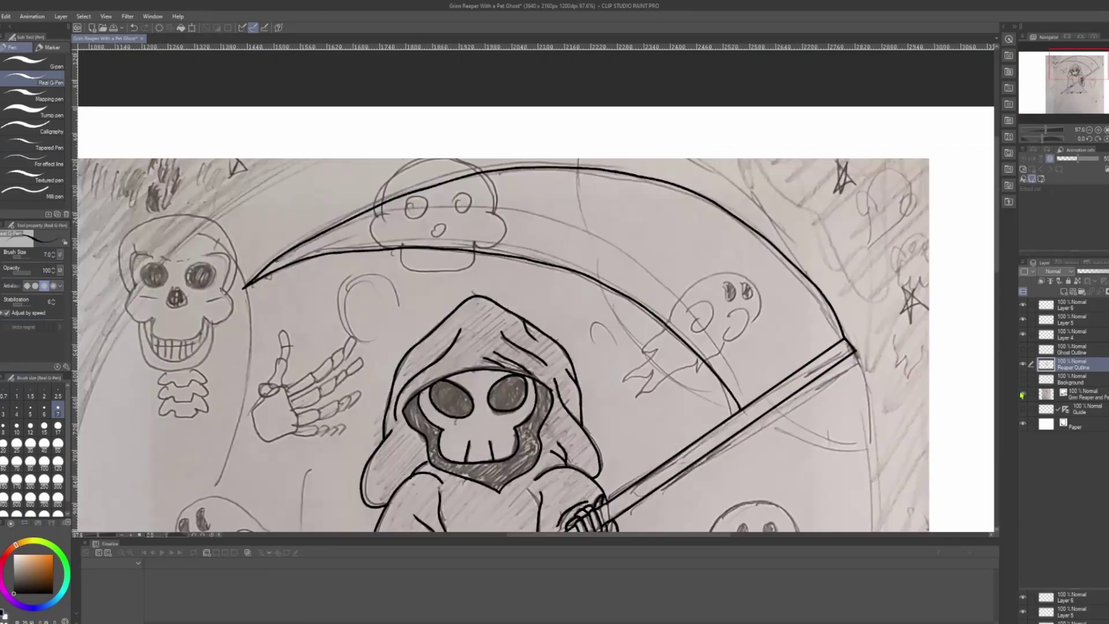
{"action": "left_click_drag", "start_coordinate": [277, 254], "coordinate": [777, 375]}
{"action": "key", "text": "ctrl+z"}
{"action": "left_click_drag", "start_coordinate": [344, 223], "coordinate": [785, 381]}
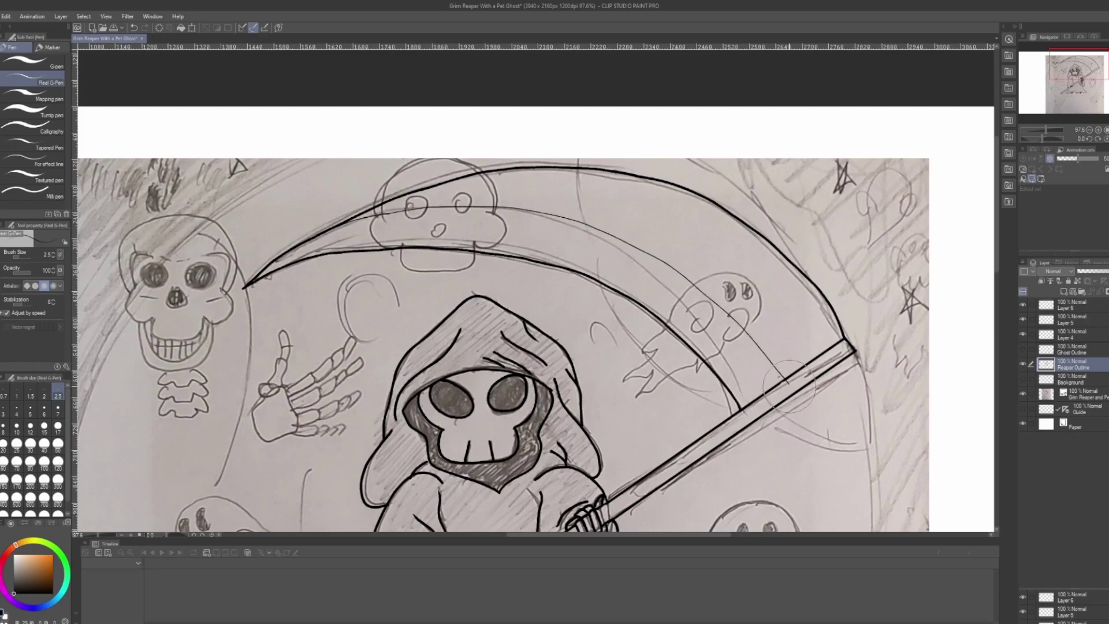
Step: Hide the reaper line art, name Layer 4 Cliff Outline, and trace the jagged grass edge on top of the cliff
{"action": "scroll", "coordinate": [744, 453], "scroll_direction": "down", "scroll_amount": 3}
{"action": "left_click", "coordinate": [1023, 364]}
{"action": "left_click", "coordinate": [1065, 335]}
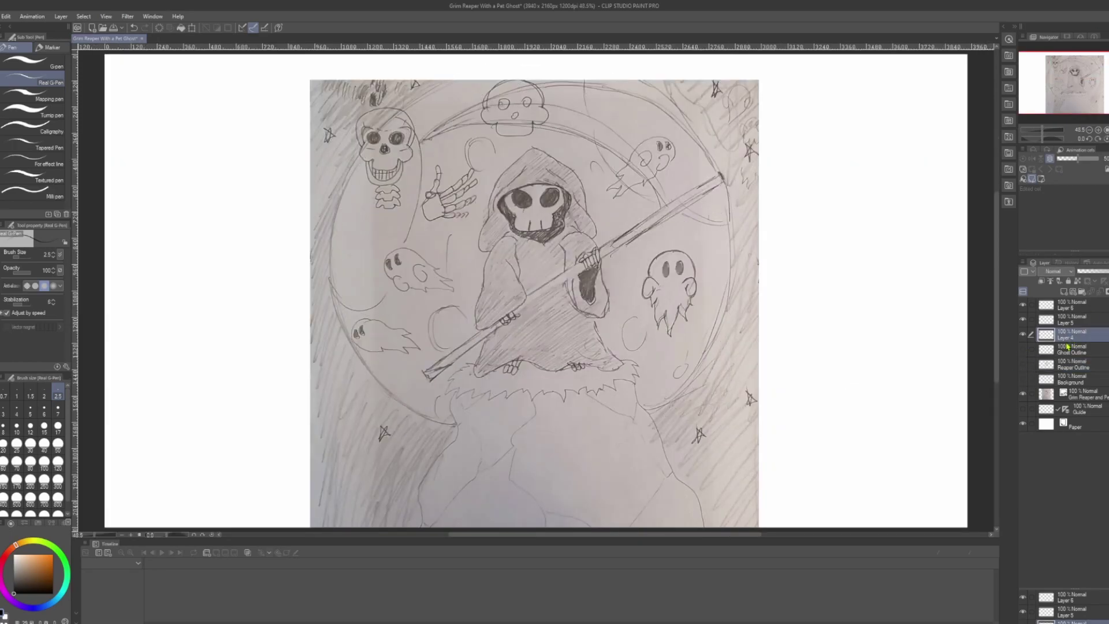
{"action": "scroll", "coordinate": [1036, 119], "scroll_direction": "up", "scroll_amount": 3}
{"action": "mouse_move", "coordinate": [281, 199]}
{"action": "left_mouse_down"}
{"action": "mouse_move", "coordinate": [508, 101]}
{"action": "mouse_move", "coordinate": [766, 156]}
{"action": "left_mouse_up"}
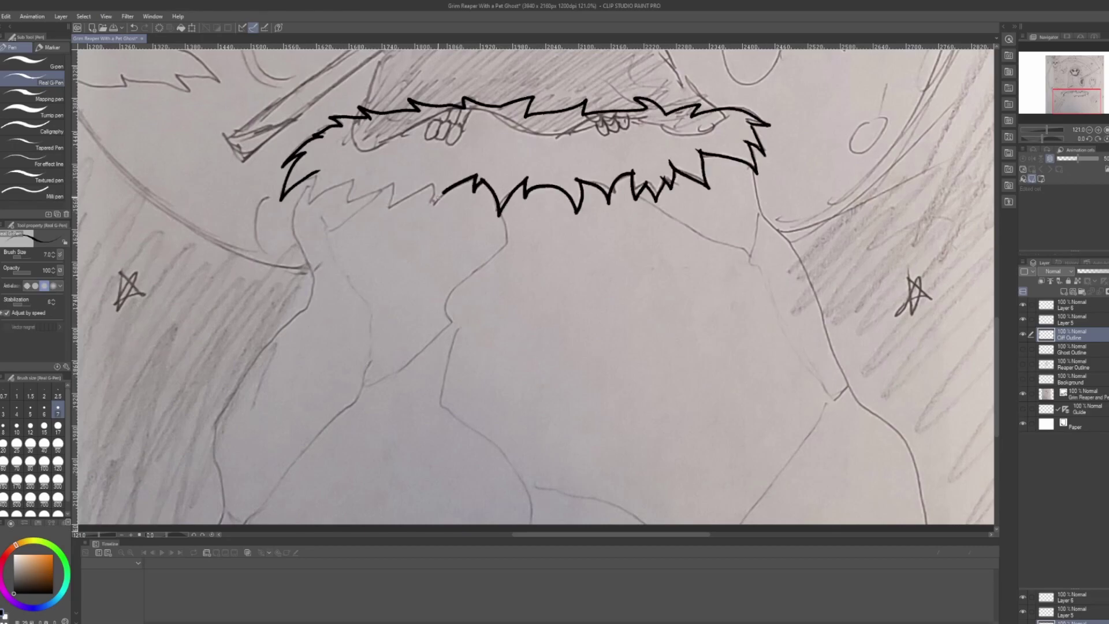
Step: Trace the cliff's two sides and the cracks in its rock face below the grass
{"action": "scroll", "coordinate": [307, 163], "scroll_direction": "down", "scroll_amount": 2}
{"action": "left_click_drag", "start_coordinate": [294, 269], "coordinate": [231, 473]}
{"action": "left_click_drag", "start_coordinate": [751, 114], "coordinate": [937, 471]}
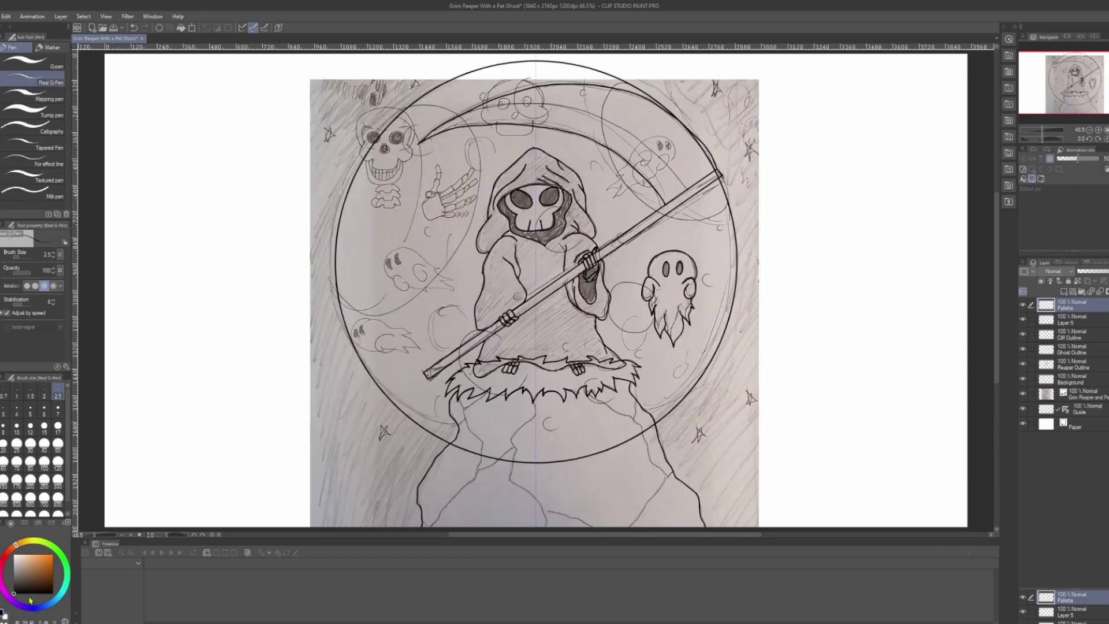
Step: Paint a column of overlapping blue swatches from dark navy to bright blue on the palette layer with brush size 150
{"action": "left_click", "coordinate": [38, 610]}
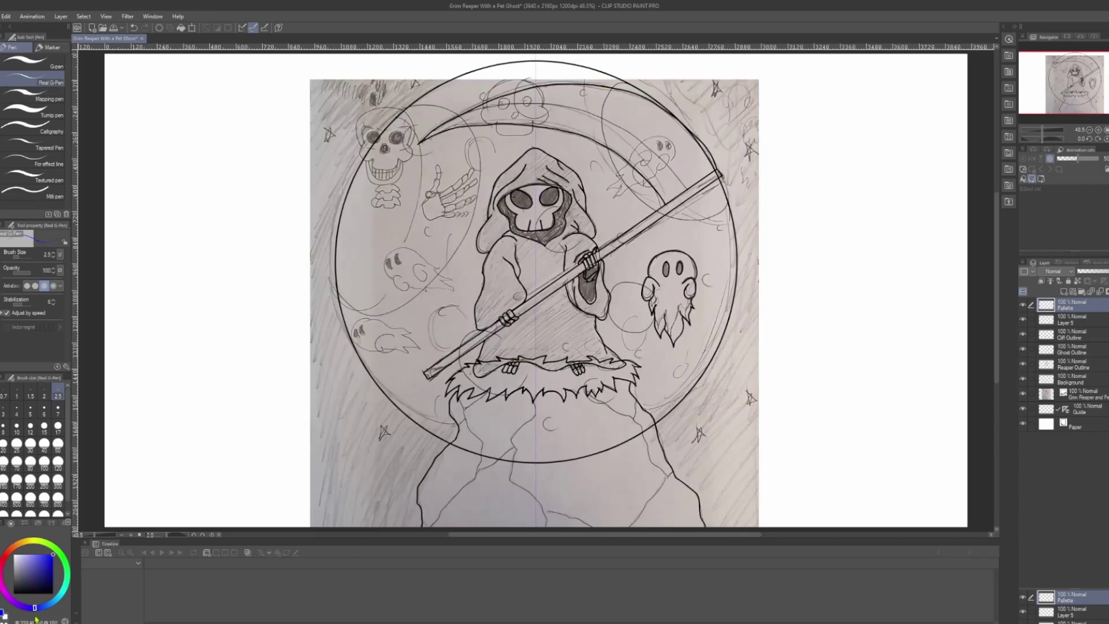
{"action": "left_click", "coordinate": [51, 523]}
{"action": "key", "text": "ctrl+z"}
{"action": "mouse_move", "coordinate": [199, 130]}
{"action": "left_mouse_down"}
{"action": "mouse_move", "coordinate": [206, 174]}
{"action": "mouse_move", "coordinate": [176, 214]}
{"action": "mouse_move", "coordinate": [164, 298]}
{"action": "left_mouse_up"}
{"action": "left_click", "coordinate": [64, 614]}
Step: Choose green shades and paint three overlapping swatches from dark to bright green beside the blue column
{"action": "left_click", "coordinate": [24, 523]}
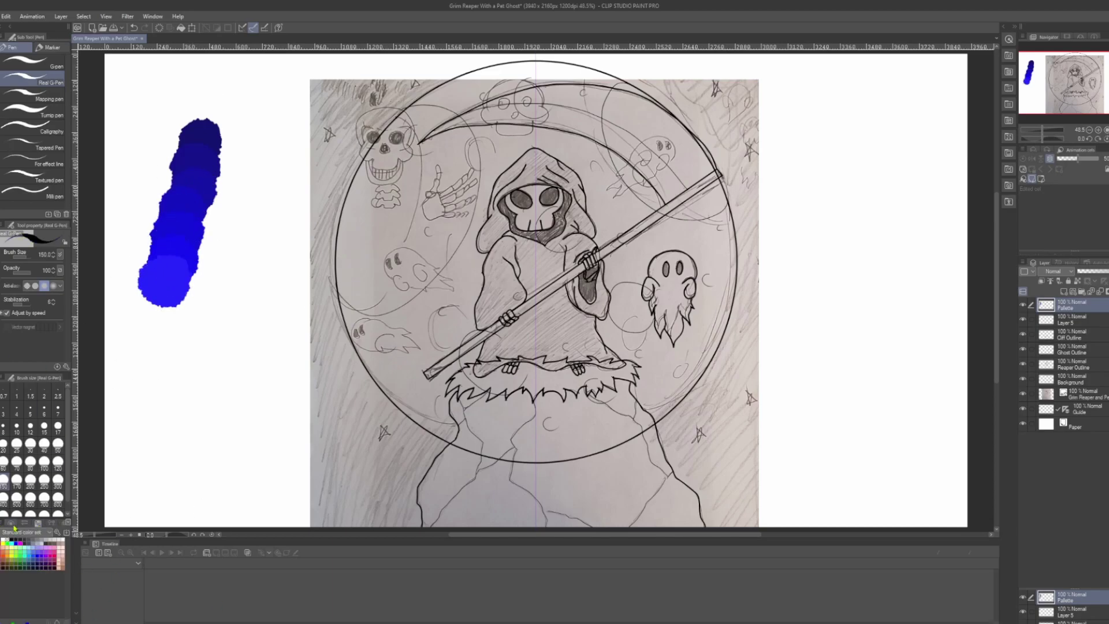
{"action": "left_click", "coordinate": [11, 523]}
{"action": "left_click", "coordinate": [10, 523]}
{"action": "left_click", "coordinate": [24, 523]}
{"action": "left_click", "coordinate": [11, 523]}
{"action": "left_click", "coordinate": [10, 523]}
{"action": "left_click", "coordinate": [55, 547]}
{"action": "left_click", "coordinate": [24, 523]}
{"action": "left_click_drag", "start_coordinate": [271, 247], "coordinate": [238, 303]}
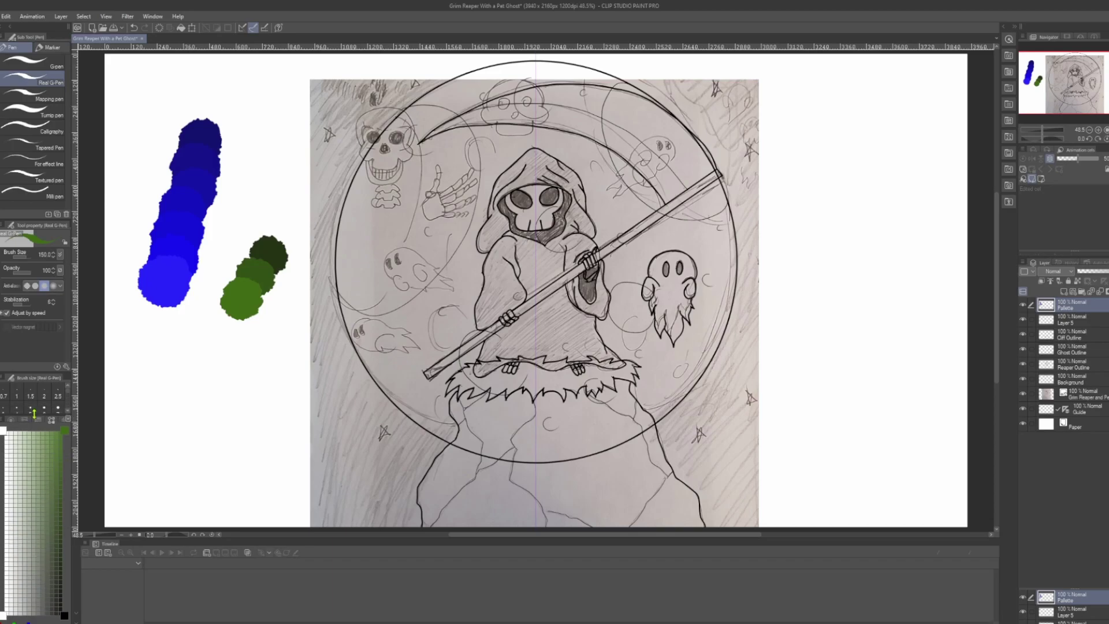
Step: Enlarge the colour area and change the green corner of the intermediate colour grid to black
{"action": "left_click", "coordinate": [10, 523]}
{"action": "left_click_drag", "start_coordinate": [39, 518], "coordinate": [39, 460]}
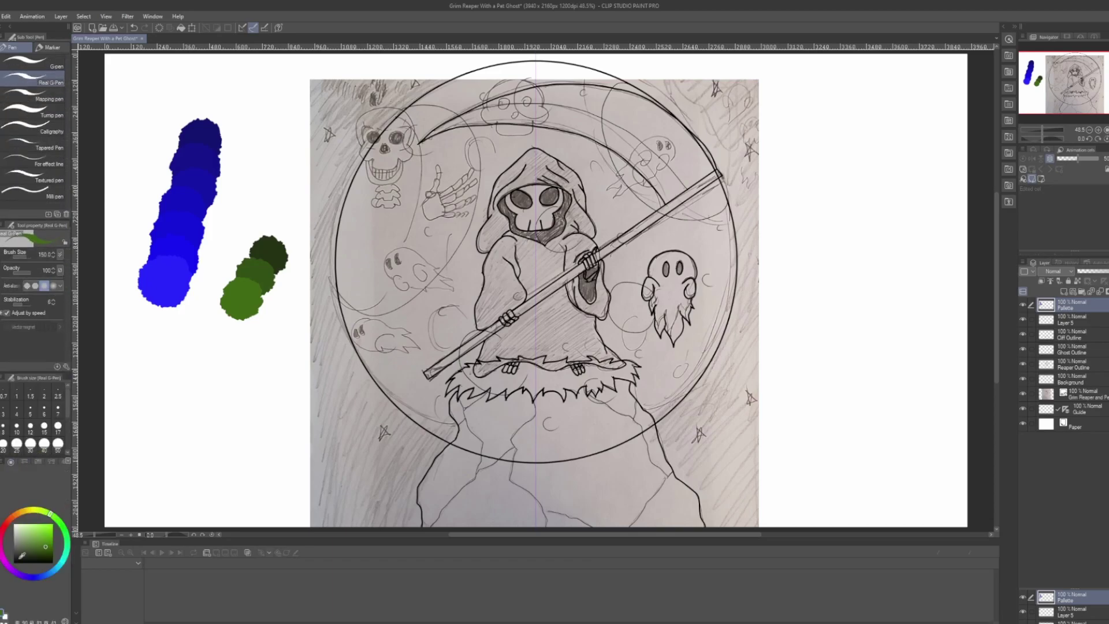
{"action": "left_click", "coordinate": [24, 462]}
{"action": "left_click", "coordinate": [64, 473]}
{"action": "left_click", "coordinate": [149, 363]}
{"action": "left_click", "coordinate": [56, 480]}
{"action": "left_click", "coordinate": [160, 390]}
{"action": "left_click", "coordinate": [47, 488]}
{"action": "left_click", "coordinate": [168, 413]}
{"action": "left_click", "coordinate": [35, 496]}
{"action": "left_click", "coordinate": [168, 442]}
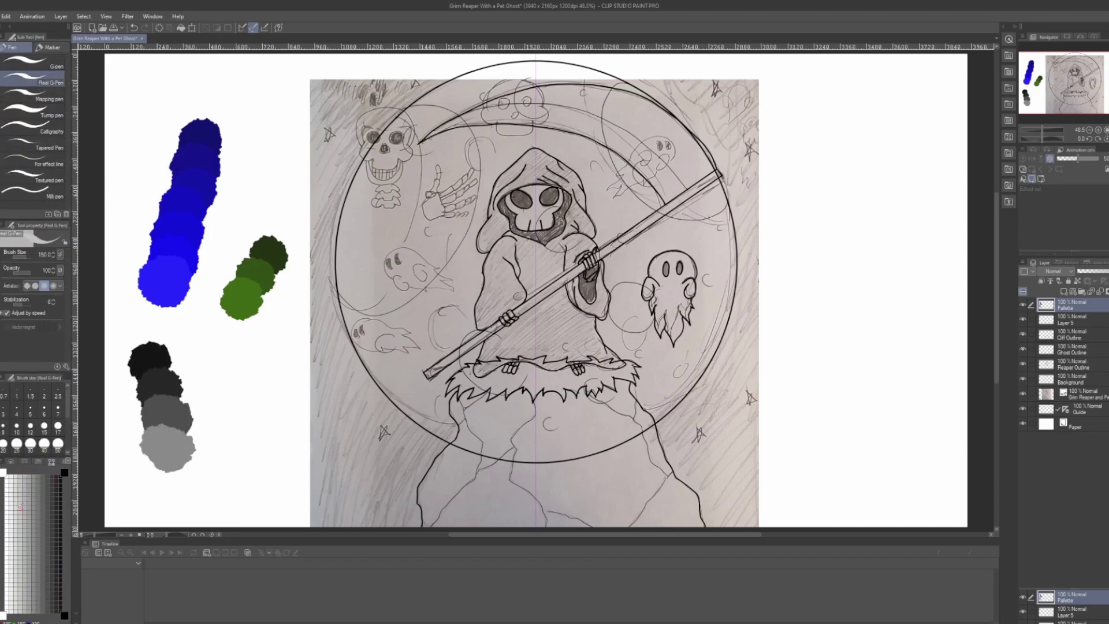
{"action": "left_click", "coordinate": [24, 504]}
{"action": "left_click", "coordinate": [174, 468]}
{"action": "left_click", "coordinate": [11, 512]}
{"action": "left_click", "coordinate": [176, 500]}
{"action": "left_click_drag", "start_coordinate": [259, 345], "coordinate": [245, 375]}
{"action": "key", "text": "ctrl+z"}
{"action": "key", "text": "ctrl+z"}
{"action": "key", "text": "ctrl+z"}
{"action": "key", "text": "ctrl+z"}
{"action": "key", "text": "ctrl+z"}
{"action": "key", "text": "ctrl+z"}
{"action": "key", "text": "ctrl+z"}
Step: Paint a near-black swatch at the canvas edge just below the blue column
{"action": "left_click", "coordinate": [55, 535]}
{"action": "left_click", "coordinate": [131, 319]}
{"action": "left_click", "coordinate": [154, 369]}
{"action": "key", "text": "ctrl+z"}
{"action": "key", "text": "ctrl+z"}
{"action": "left_click", "coordinate": [131, 323]}
Step: Continue the near-black swatch with a chain of overlapping grey swatches that lighten step by step to light grey
{"action": "left_click", "coordinate": [59, 484]}
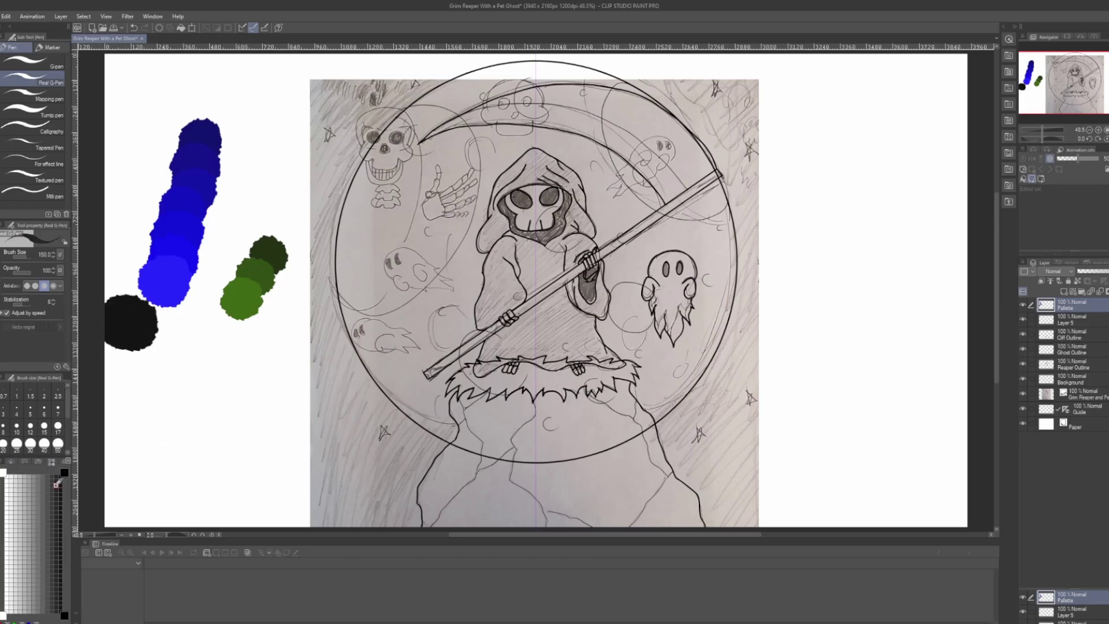
{"action": "left_click", "coordinate": [137, 335]}
{"action": "left_click", "coordinate": [137, 357]}
{"action": "left_click", "coordinate": [139, 378]}
{"action": "left_click", "coordinate": [137, 398]}
{"action": "left_click", "coordinate": [140, 418]}
{"action": "left_click", "coordinate": [134, 448]}
{"action": "left_click", "coordinate": [169, 465]}
{"action": "left_click", "coordinate": [209, 456]}
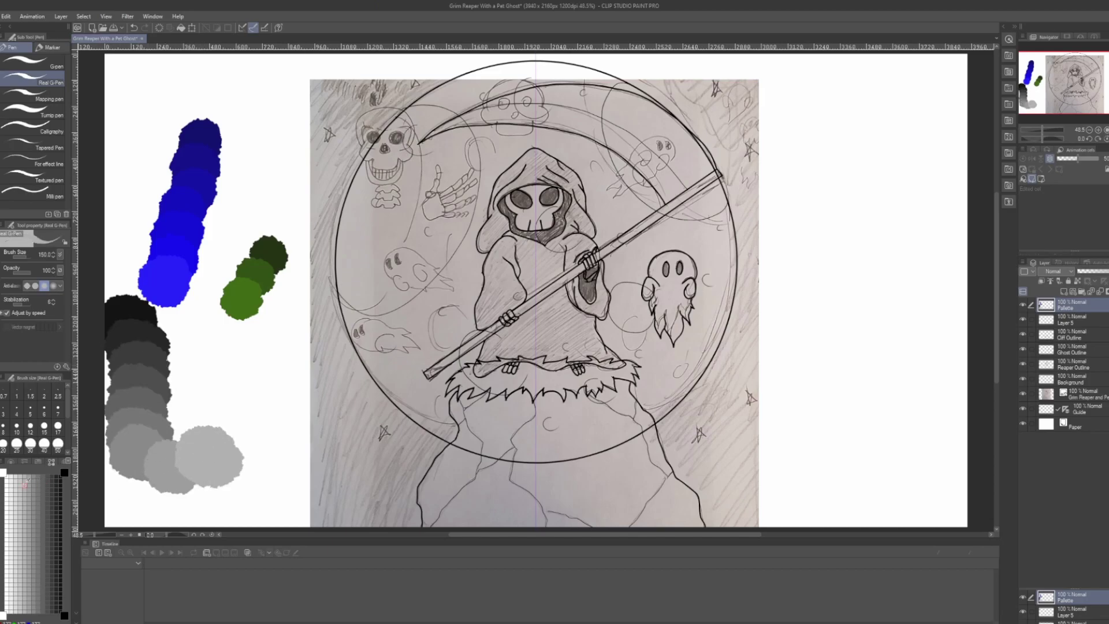
Step: Extend the grey swatch chain upward with four overlapping swatches that lighten step by step to white
{"action": "left_click", "coordinate": [223, 431]}
{"action": "left_click", "coordinate": [234, 407]}
{"action": "left_click", "coordinate": [241, 389]}
{"action": "left_click", "coordinate": [246, 374]}
Step: Fill the area around the moon with dark blue on the Background layer and touch up the moon's edge with the Real G-Pen
{"action": "key", "text": "g"}
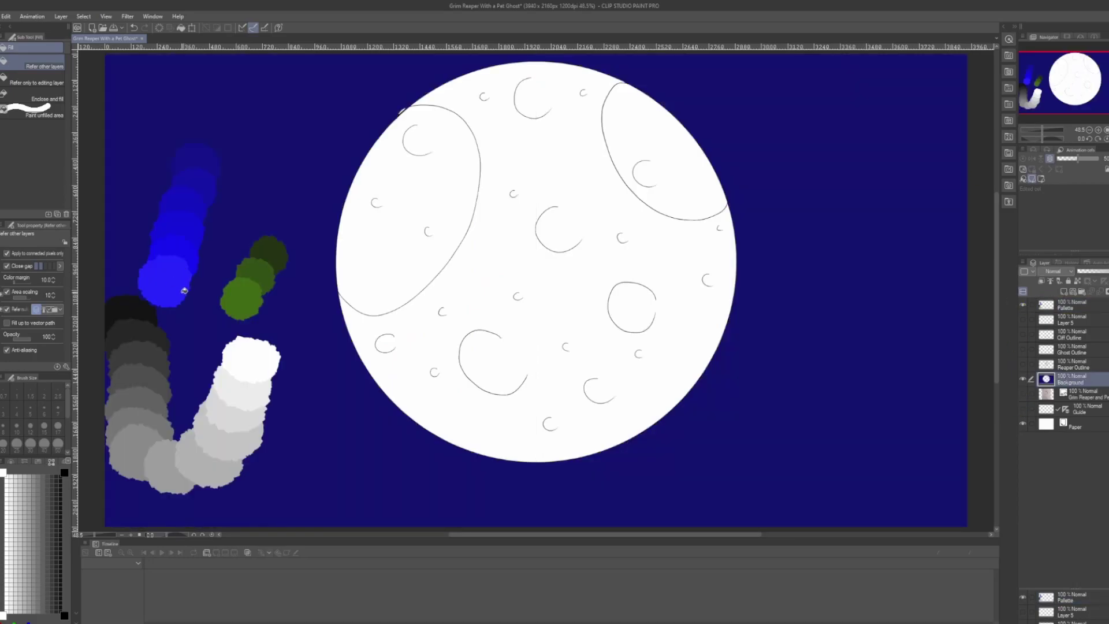
{"action": "scroll", "coordinate": [423, 124], "scroll_direction": "up", "scroll_amount": 5}
{"action": "key", "text": "p"}
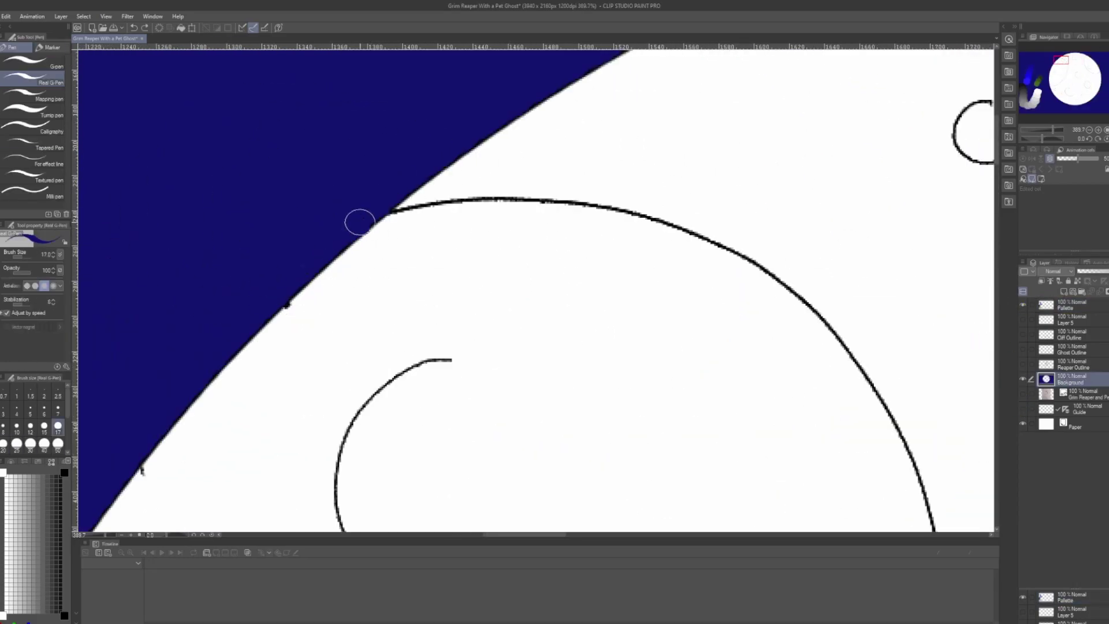
{"action": "scroll", "coordinate": [268, 277], "scroll_direction": "down", "scroll_amount": 5}
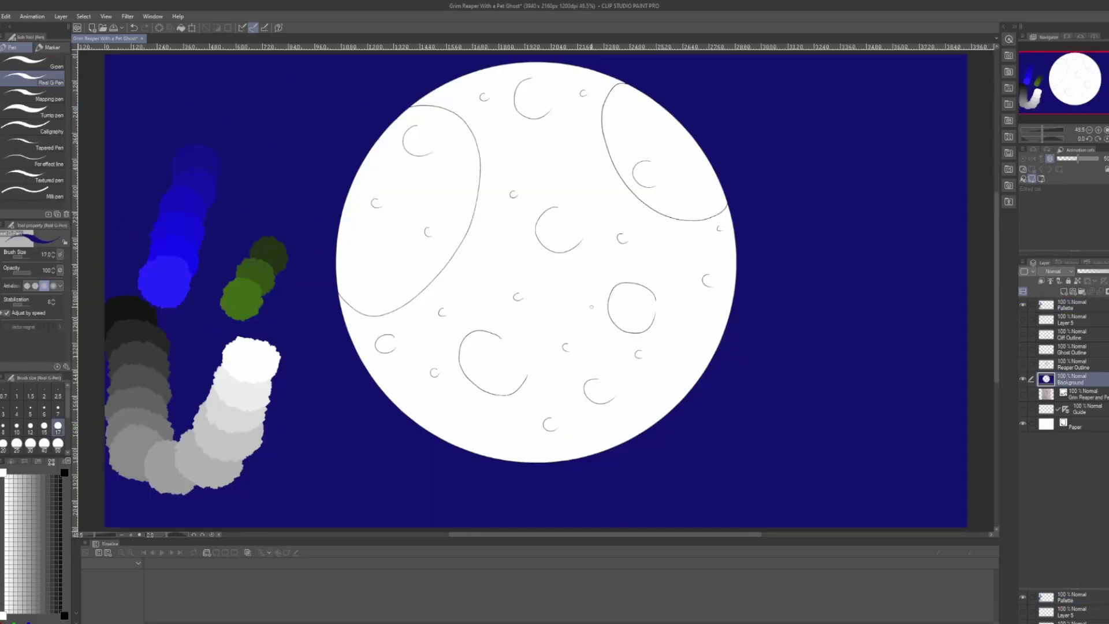
Step: Undo the recent fill and pen touch-ups on the combined moon and sky layer
{"action": "key", "text": "ctrl+z"}
{"action": "key", "text": "ctrl+z"}
{"action": "key", "text": "ctrl+z"}
{"action": "key", "text": "ctrl+z"}
{"action": "key", "text": "ctrl+z"}
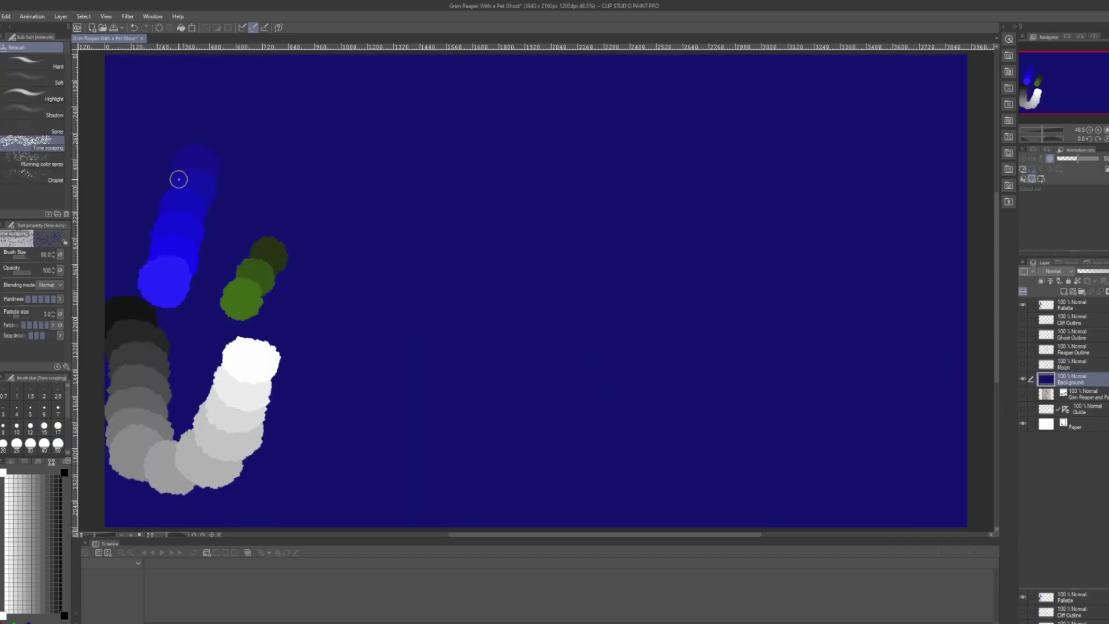
Step: Scatter large fuzzy white stars over the dark blue Background layer with the Running color spray airbrush, and hide the Palette layer
{"action": "left_click", "coordinate": [1071, 305]}
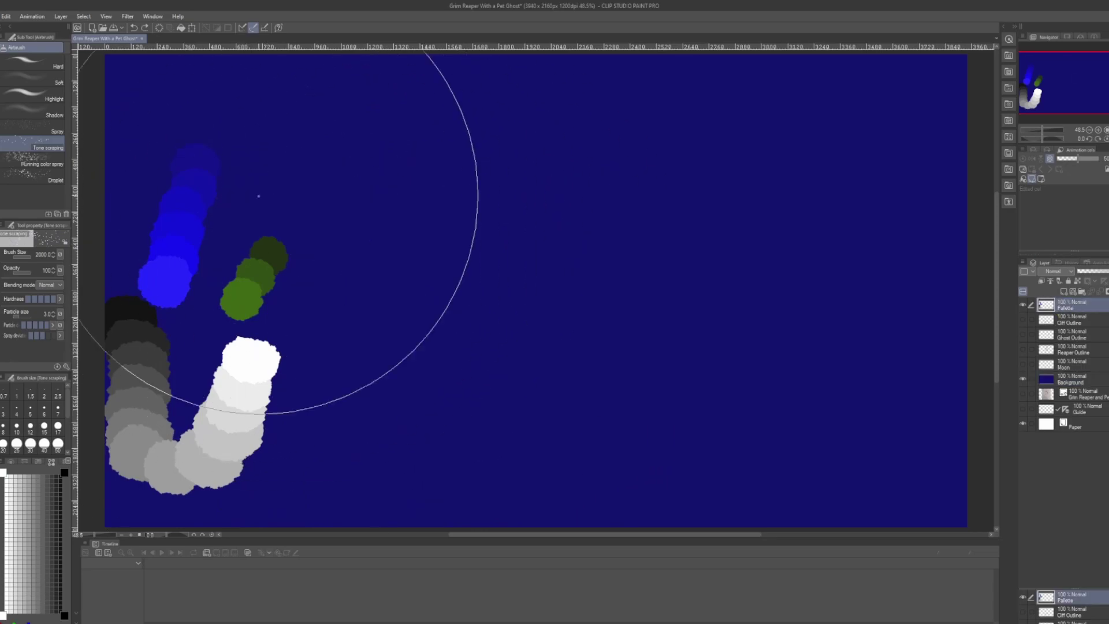
{"action": "left_click", "coordinate": [41, 164]}
{"action": "mouse_move", "coordinate": [470, 235]}
{"action": "left_mouse_down"}
{"action": "mouse_move", "coordinate": [495, 285]}
{"action": "mouse_move", "coordinate": [508, 277]}
{"action": "left_mouse_up"}
{"action": "key", "text": "ctrl+z"}
{"action": "left_click", "coordinate": [263, 248]}
{"action": "left_click", "coordinate": [1072, 379]}
{"action": "left_click_drag", "start_coordinate": [520, 144], "coordinate": [768, 371]}
{"action": "left_click", "coordinate": [1024, 304]}
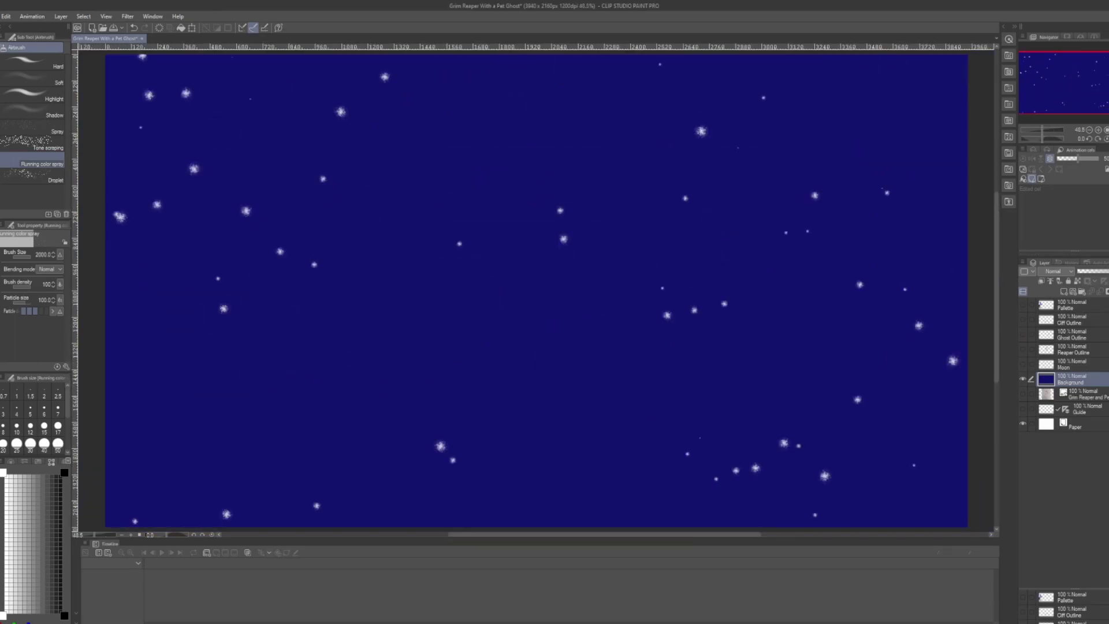
Step: Add tiny white stars across the night sky with the Droplet and Spray airbrushes
{"action": "left_click", "coordinate": [41, 180]}
{"action": "left_click_drag", "start_coordinate": [297, 372], "coordinate": [539, 153]}
{"action": "left_click", "coordinate": [41, 131]}
{"action": "left_click_drag", "start_coordinate": [318, 302], "coordinate": [483, 243]}
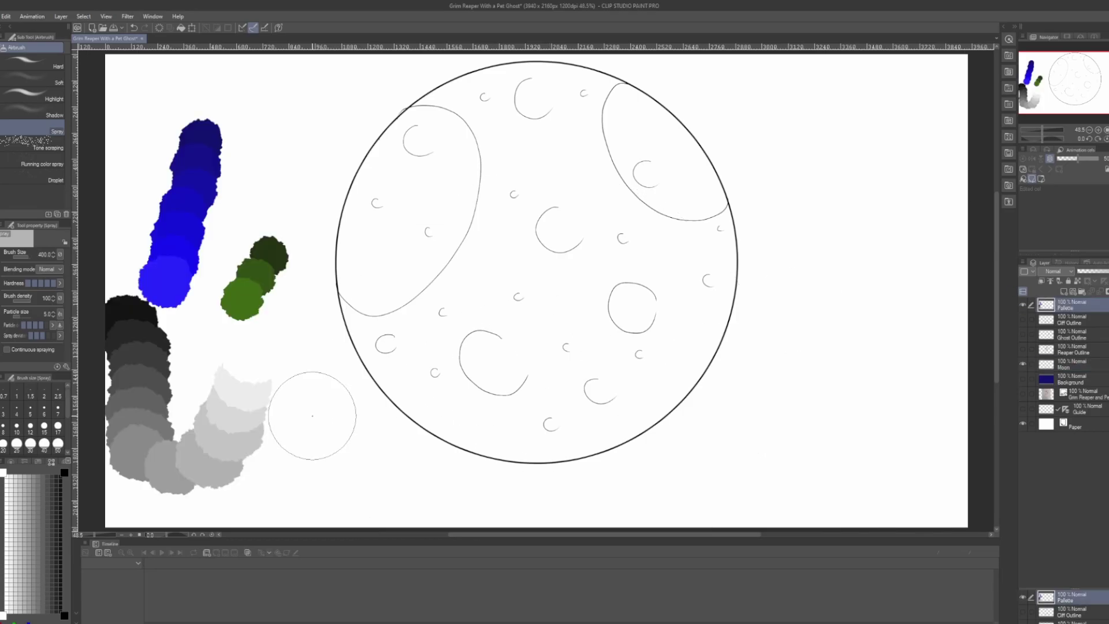
Step: Shade the insides of the moon's large and small craters in soft grey with the Shadow airbrush
{"action": "left_click", "coordinate": [41, 115]}
{"action": "left_click_drag", "start_coordinate": [404, 245], "coordinate": [525, 248]}
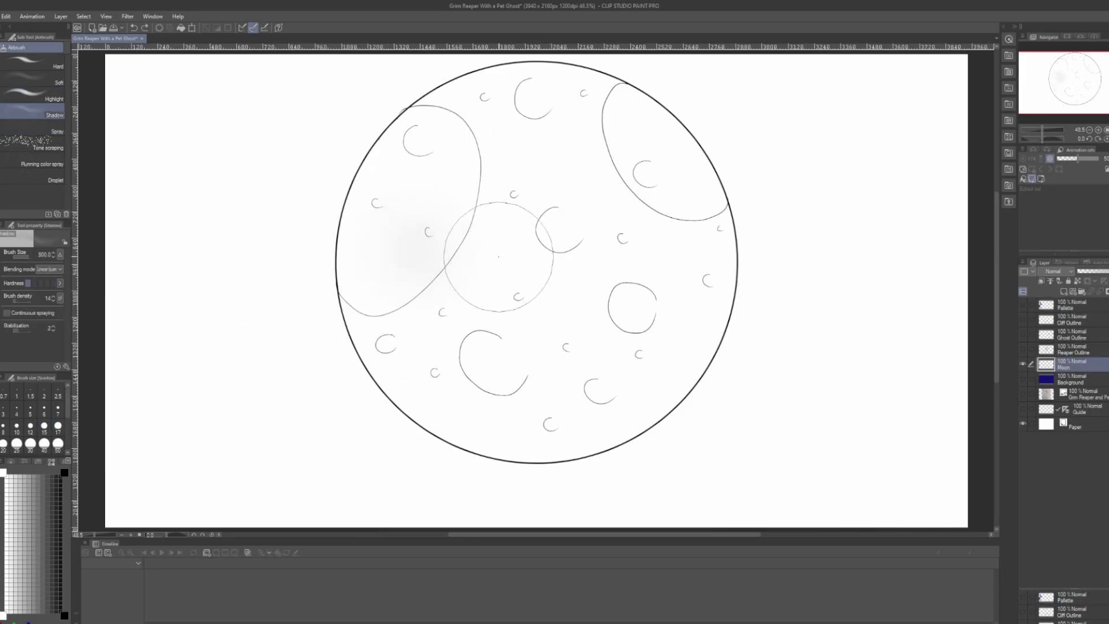
{"action": "scroll", "coordinate": [409, 237], "scroll_direction": "up", "scroll_amount": 5}
{"action": "scroll", "coordinate": [572, 341], "scroll_direction": "down", "scroll_amount": 5}
{"action": "mouse_move", "coordinate": [572, 340]}
{"action": "left_mouse_down"}
{"action": "mouse_move", "coordinate": [520, 289]}
{"action": "mouse_move", "coordinate": [495, 297]}
{"action": "left_mouse_up"}
{"action": "mouse_move", "coordinate": [405, 292]}
{"action": "left_mouse_down"}
{"action": "mouse_move", "coordinate": [381, 320]}
{"action": "mouse_move", "coordinate": [416, 145]}
{"action": "left_mouse_up"}
{"action": "left_click_drag", "start_coordinate": [612, 115], "coordinate": [710, 225]}
{"action": "left_click_drag", "start_coordinate": [456, 370], "coordinate": [508, 422]}
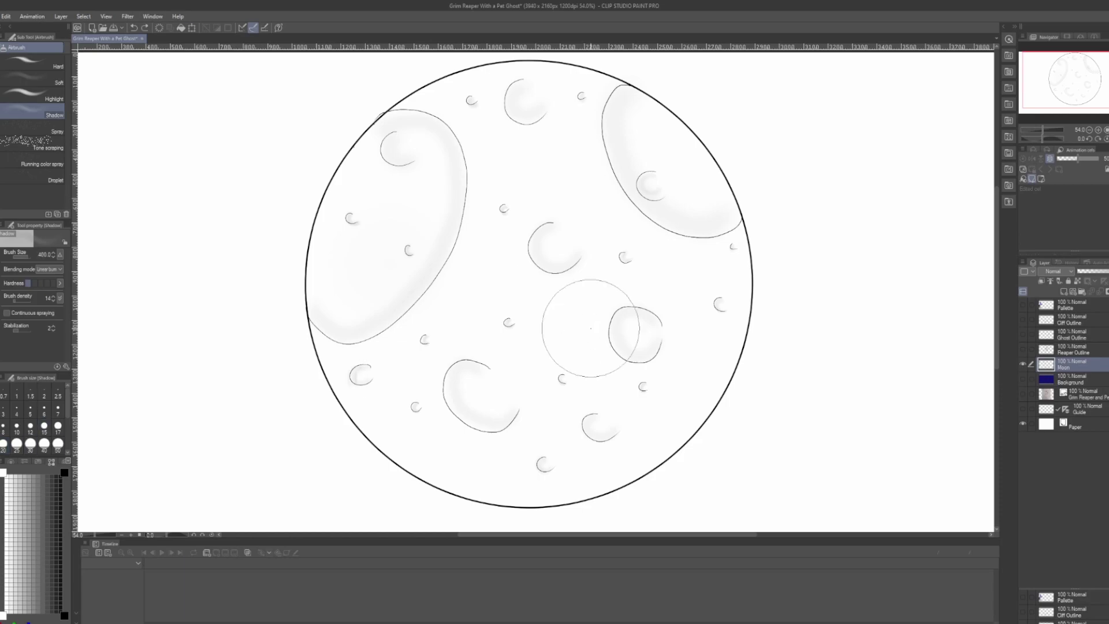
Step: Airbrush broad, mottled grey shadows over the moon's surface between and around the craters
{"action": "left_click_drag", "start_coordinate": [589, 336], "coordinate": [520, 289]}
{"action": "left_click_drag", "start_coordinate": [439, 370], "coordinate": [459, 400]}
{"action": "left_click_drag", "start_coordinate": [479, 127], "coordinate": [470, 149]}
{"action": "mouse_move", "coordinate": [520, 324]}
{"action": "left_mouse_down"}
{"action": "mouse_move", "coordinate": [542, 348]}
{"action": "mouse_move", "coordinate": [557, 284]}
{"action": "left_mouse_up"}
{"action": "mouse_move", "coordinate": [635, 260]}
{"action": "left_mouse_down"}
{"action": "mouse_move", "coordinate": [726, 322]}
{"action": "mouse_move", "coordinate": [668, 242]}
{"action": "left_mouse_up"}
{"action": "left_click_drag", "start_coordinate": [520, 81], "coordinate": [342, 222]}
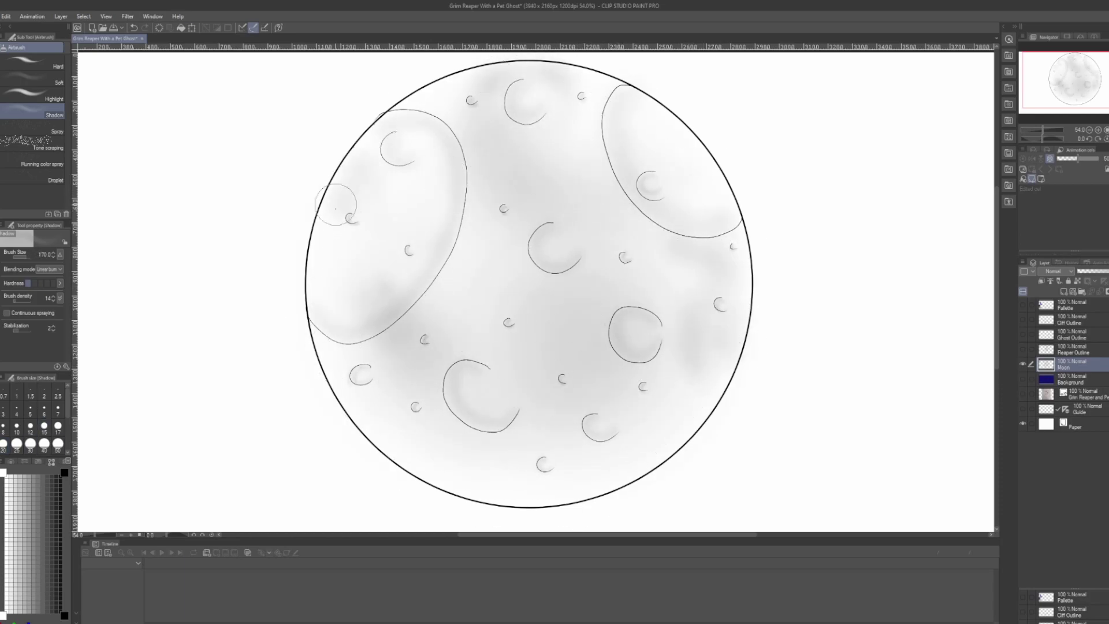
Step: Sample a light grey from the palette and check the shaded Moon layer against the starry Background layer
{"action": "left_click", "coordinate": [1023, 305]}
{"action": "left_click", "coordinate": [1061, 308]}
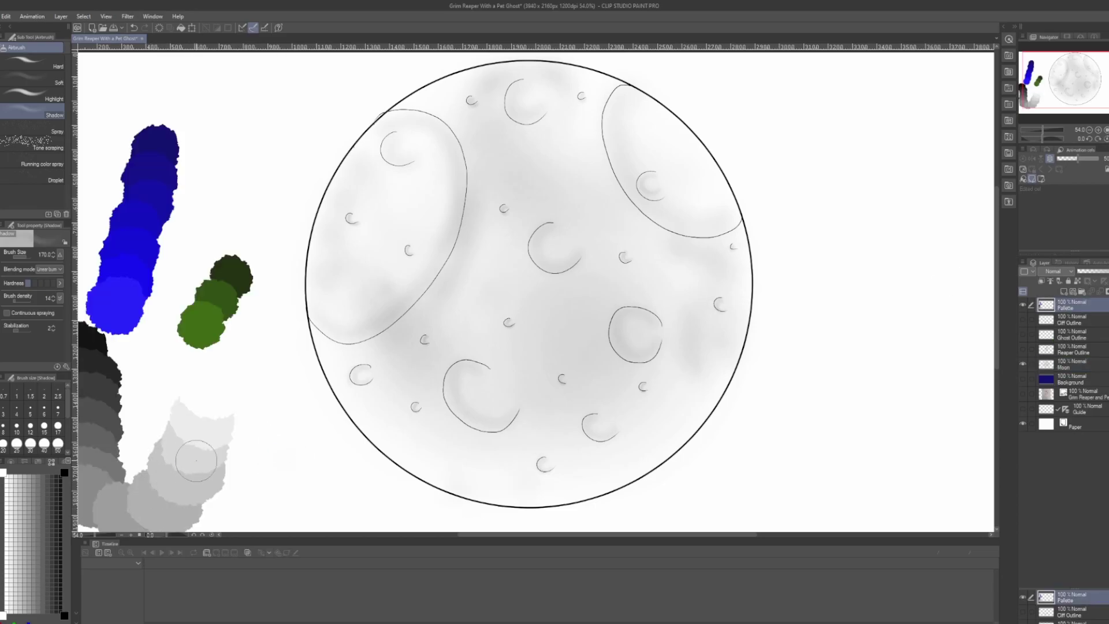
{"action": "left_click", "coordinate": [1023, 305]}
{"action": "left_click", "coordinate": [1061, 364]}
{"action": "left_click", "coordinate": [1023, 379]}
{"action": "left_click", "coordinate": [1022, 364]}
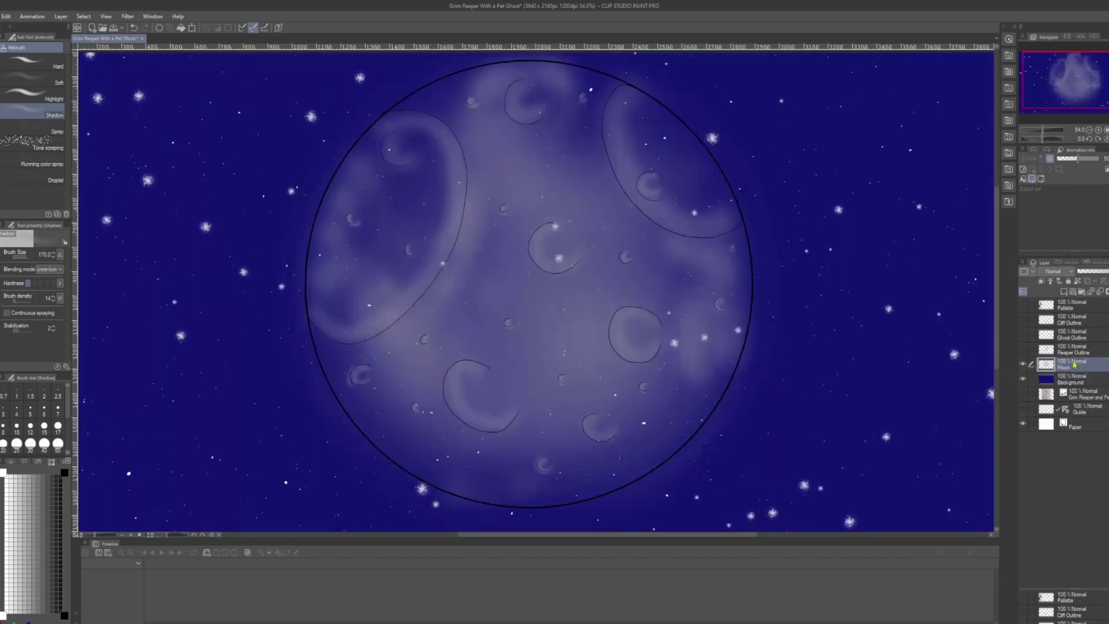
{"action": "left_click", "coordinate": [1022, 364]}
{"action": "left_click", "coordinate": [1023, 379]}
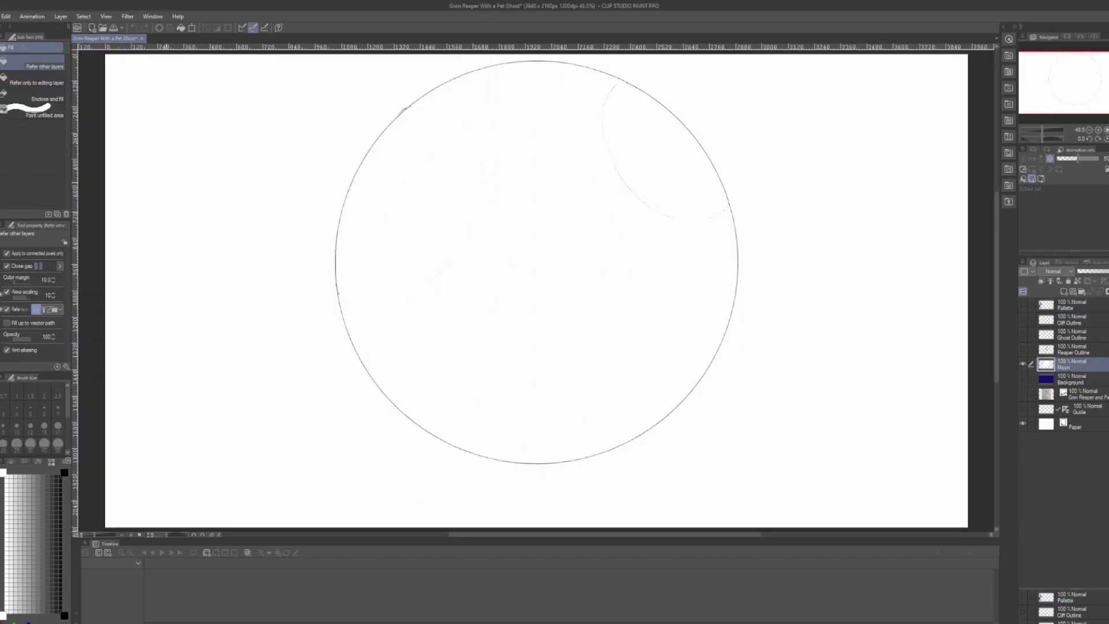
Step: Trace the rims of the two large craters on the white-filled moon with soft grey Shadow airbrush strokes
{"action": "key", "text": "b"}
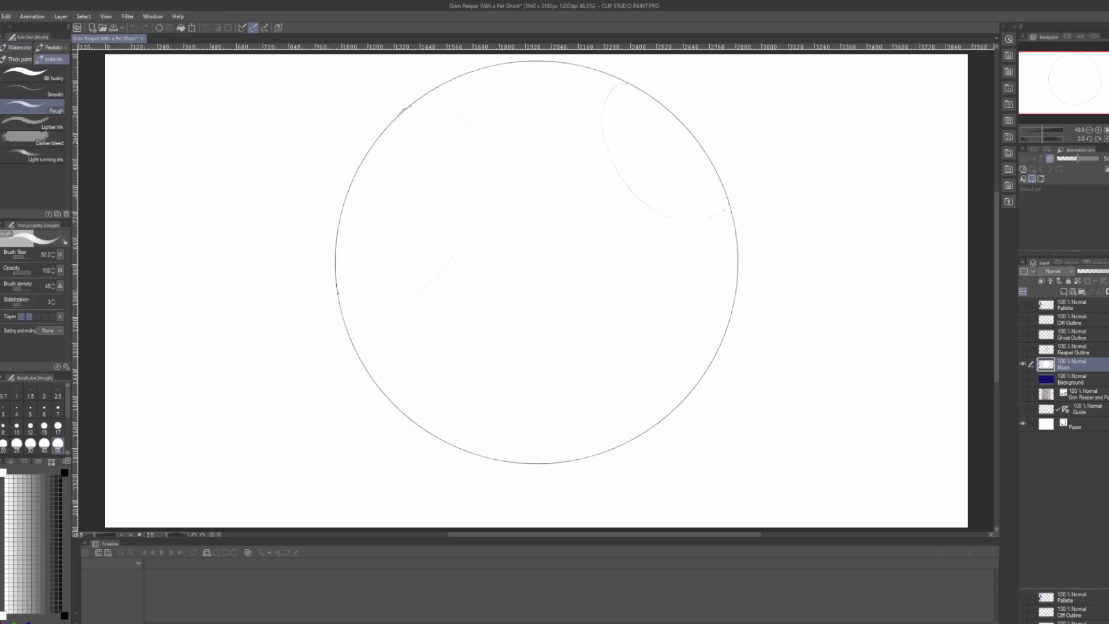
{"action": "key", "text": "b"}
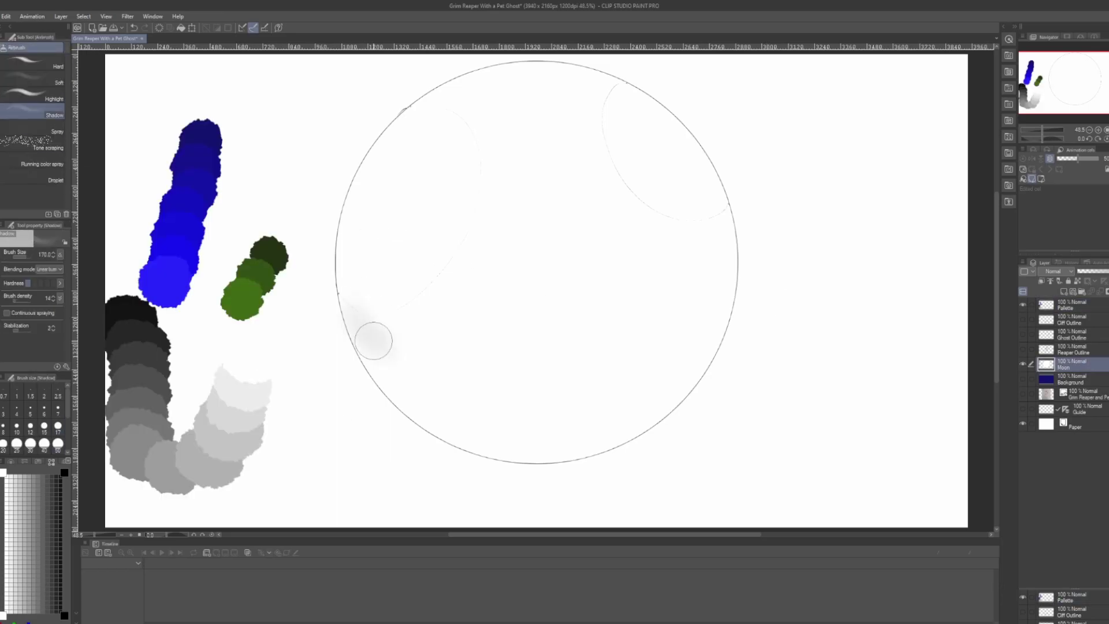
{"action": "key", "text": "bracketleft"}
{"action": "key", "text": "bracketleft"}
{"action": "key", "text": "bracketleft"}
{"action": "key", "text": "bracketleft"}
{"action": "key", "text": "bracketleft"}
{"action": "scroll", "coordinate": [379, 267], "scroll_direction": "up", "scroll_amount": 1}
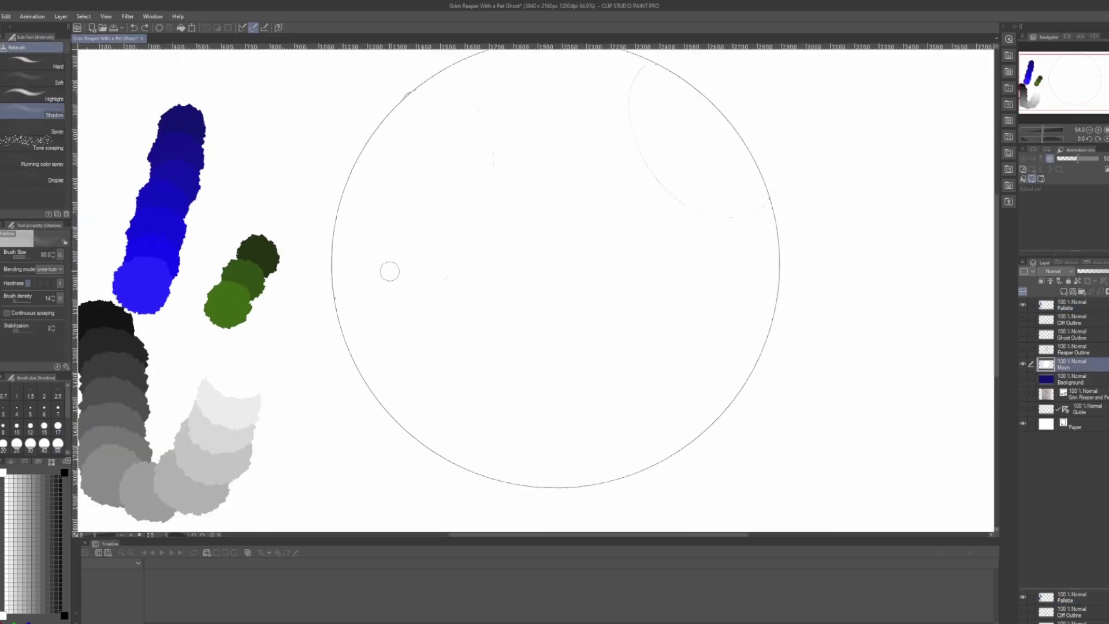
{"action": "mouse_move", "coordinate": [341, 306]}
{"action": "left_mouse_down"}
{"action": "mouse_move", "coordinate": [466, 231]}
{"action": "mouse_move", "coordinate": [440, 90]}
{"action": "mouse_move", "coordinate": [485, 156]}
{"action": "mouse_move", "coordinate": [347, 315]}
{"action": "left_mouse_up"}
{"action": "left_click_drag", "start_coordinate": [631, 114], "coordinate": [649, 163]}
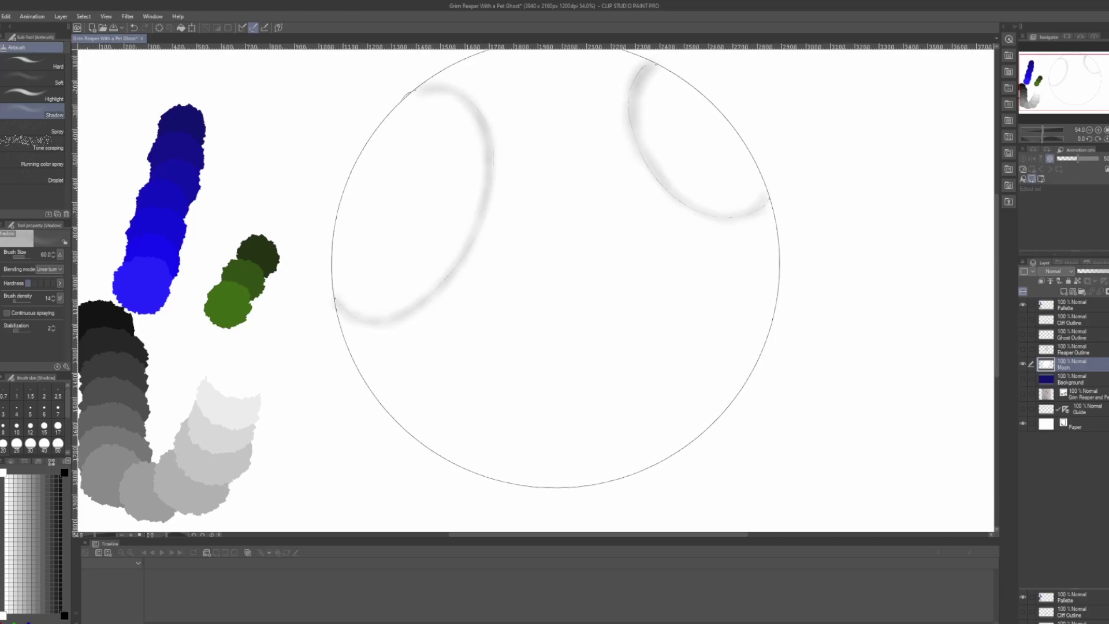
Step: Compare the moon with the pencil sketch layer by toggling their visibility, and hide the Palette layer
{"action": "left_click", "coordinate": [1023, 393]}
{"action": "left_click", "coordinate": [1022, 364]}
{"action": "left_click", "coordinate": [1023, 364]}
{"action": "left_click", "coordinate": [1022, 393]}
{"action": "left_click", "coordinate": [1022, 305]}
Step: Draw crescent-shaped rims for small and medium craters across the moon, reducing the Shadow airbrush down to size 17
{"action": "key", "text": "bracketleft"}
{"action": "key", "text": "bracketleft"}
{"action": "key", "text": "bracketleft"}
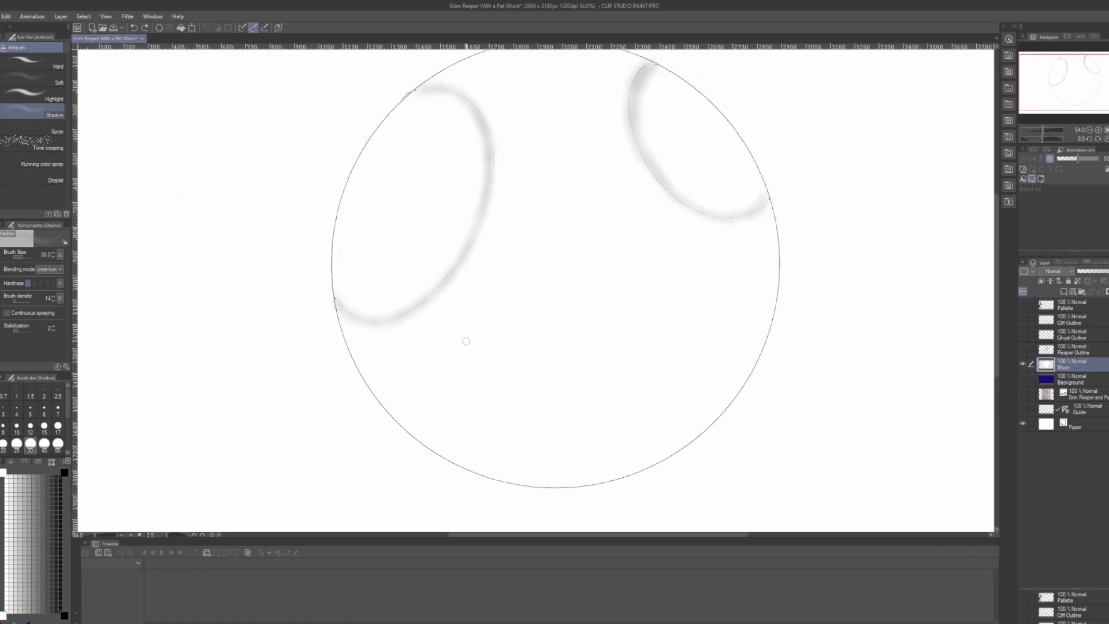
{"action": "left_click_drag", "start_coordinate": [689, 359], "coordinate": [687, 384]}
{"action": "key", "text": "bracketleft"}
{"action": "key", "text": "bracketleft"}
{"action": "key", "text": "bracketleft"}
{"action": "key", "text": "bracketleft"}
{"action": "key", "text": "ctrl+minus"}
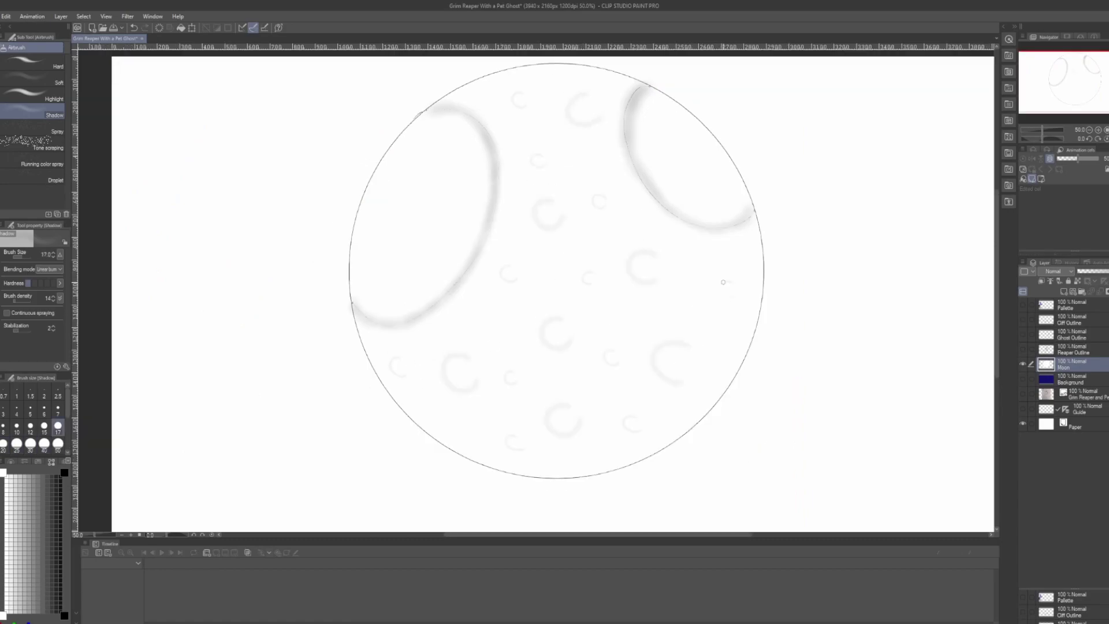
Step: Shade the insides of the medium craters across the middle and lower part of the moon
{"action": "left_click_drag", "start_coordinate": [453, 361], "coordinate": [462, 384]}
{"action": "left_click_drag", "start_coordinate": [554, 324], "coordinate": [558, 344]}
{"action": "left_click_drag", "start_coordinate": [558, 411], "coordinate": [569, 430]}
{"action": "left_click_drag", "start_coordinate": [542, 203], "coordinate": [549, 223]}
{"action": "left_click_drag", "start_coordinate": [640, 259], "coordinate": [650, 283]}
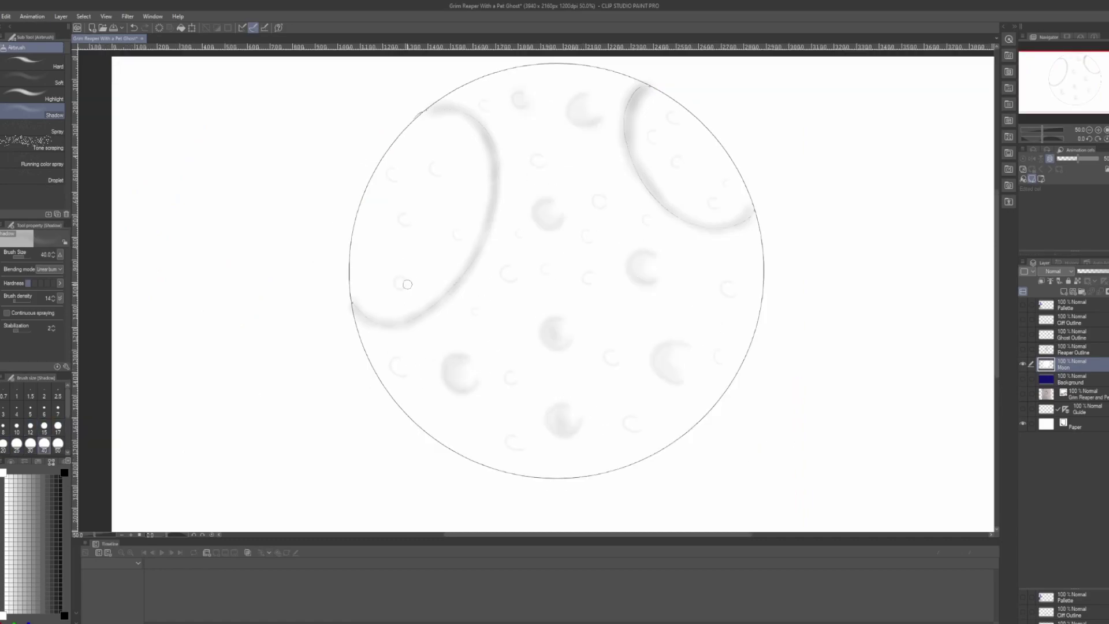
Step: Enlarge the airbrush and softly shade the inner edges of the two large craters
{"action": "key", "text": "bracketright"}
{"action": "key", "text": "bracketright"}
{"action": "key", "text": "bracketright"}
{"action": "left_click_drag", "start_coordinate": [430, 116], "coordinate": [376, 306]}
{"action": "left_click_drag", "start_coordinate": [641, 104], "coordinate": [723, 220]}
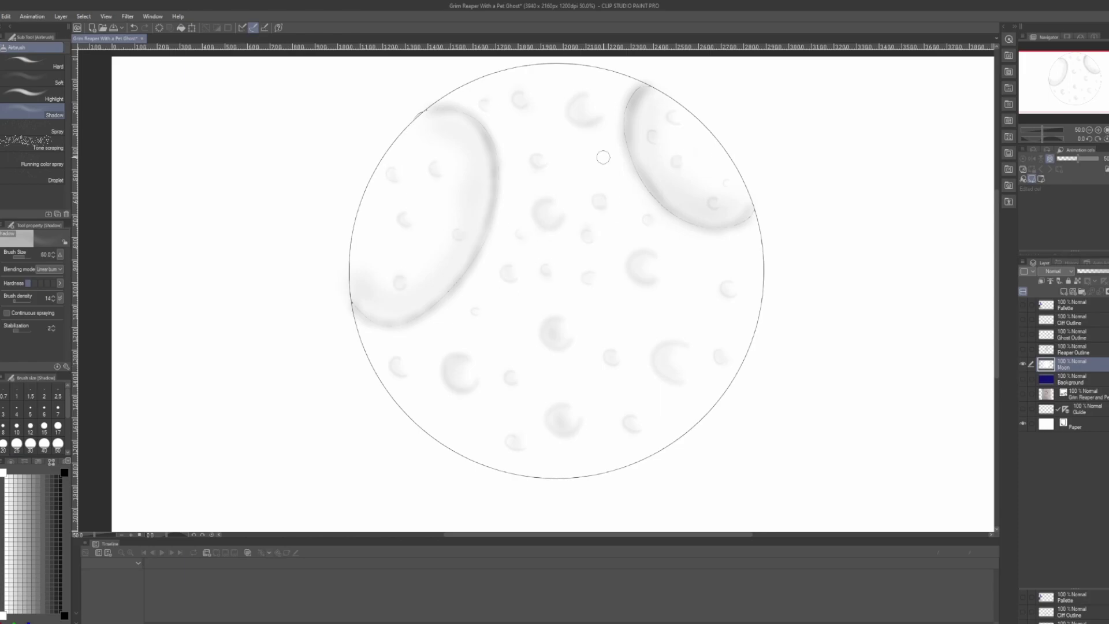
Step: Airbrush broad, mottled grey patches over the moon's surface between the craters, varying the brush size
{"action": "key", "text": "bracketright"}
{"action": "key", "text": "bracketright"}
{"action": "key", "text": "bracketright"}
{"action": "key", "text": "bracketright"}
{"action": "key", "text": "bracketright"}
{"action": "key", "text": "bracketright"}
{"action": "left_click_drag", "start_coordinate": [555, 272], "coordinate": [567, 289]}
{"action": "left_click", "coordinate": [1023, 305]}
{"action": "left_click", "coordinate": [1023, 304]}
{"action": "key", "text": "bracketleft"}
{"action": "key", "text": "bracketleft"}
{"action": "key", "text": "bracketleft"}
{"action": "key", "text": "bracketleft"}
{"action": "mouse_move", "coordinate": [416, 370]}
{"action": "left_mouse_down"}
{"action": "mouse_move", "coordinate": [553, 131]}
{"action": "mouse_move", "coordinate": [595, 119]}
{"action": "left_mouse_up"}
{"action": "left_click_drag", "start_coordinate": [693, 231], "coordinate": [740, 260]}
{"action": "mouse_move", "coordinate": [578, 324]}
{"action": "left_mouse_down"}
{"action": "mouse_move", "coordinate": [535, 364]}
{"action": "mouse_move", "coordinate": [426, 372]}
{"action": "mouse_move", "coordinate": [532, 255]}
{"action": "mouse_move", "coordinate": [488, 89]}
{"action": "mouse_move", "coordinate": [401, 264]}
{"action": "mouse_move", "coordinate": [595, 293]}
{"action": "mouse_move", "coordinate": [550, 416]}
{"action": "mouse_move", "coordinate": [629, 445]}
{"action": "mouse_move", "coordinate": [575, 275]}
{"action": "left_mouse_up"}
Step: Enlarge the Shadow airbrush to size 2000 and apply a soft glow around the whole moon
{"action": "key", "text": "bracketleft"}
{"action": "key", "text": "bracketleft"}
{"action": "key", "text": "bracketleft"}
{"action": "key", "text": "bracketright"}
{"action": "key", "text": "bracketright"}
{"action": "key", "text": "bracketright"}
{"action": "key", "text": "bracketright"}
{"action": "key", "text": "bracketright"}
{"action": "key", "text": "bracketright"}
{"action": "key", "text": "bracketright"}
{"action": "key", "text": "bracketright"}
{"action": "key", "text": "bracketright"}
{"action": "key", "text": "bracketright"}
{"action": "key", "text": "bracketright"}
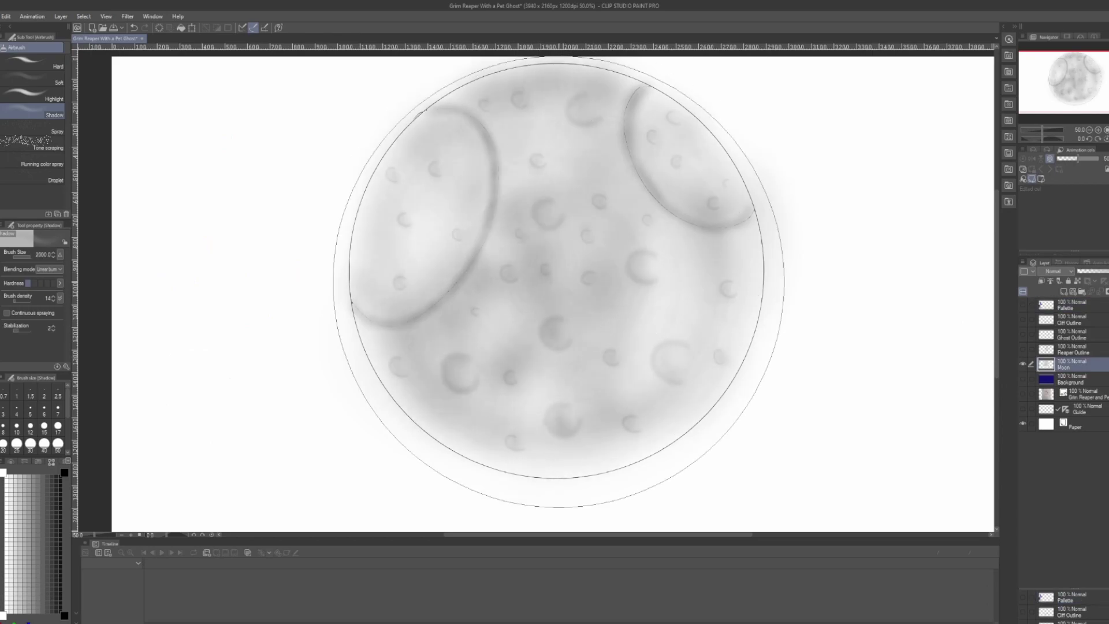
Step: Reduce the airbrush size and add darker grey patches across the lower part of the moon
{"action": "key", "text": "bracketleft"}
{"action": "key", "text": "bracketleft"}
{"action": "key", "text": "bracketleft"}
{"action": "key", "text": "bracketleft"}
{"action": "key", "text": "bracketleft"}
{"action": "key", "text": "bracketleft"}
{"action": "key", "text": "bracketleft"}
{"action": "key", "text": "bracketleft"}
{"action": "key", "text": "bracketleft"}
{"action": "key", "text": "bracketleft"}
{"action": "key", "text": "bracketleft"}
{"action": "key", "text": "bracketleft"}
{"action": "key", "text": "bracketleft"}
{"action": "key", "text": "bracketleft"}
{"action": "key", "text": "bracketleft"}
{"action": "key", "text": "bracketleft"}
{"action": "mouse_move", "coordinate": [447, 391]}
{"action": "left_mouse_down"}
{"action": "mouse_move", "coordinate": [553, 112]}
{"action": "mouse_move", "coordinate": [652, 371]}
{"action": "left_mouse_up"}
Step: Show the Background layer to check the moon's shading and glow against the starry sky, and hide it again
{"action": "left_click", "coordinate": [1023, 378]}
{"action": "key", "text": "bracketright"}
{"action": "key", "text": "bracketright"}
{"action": "key", "text": "bracketright"}
{"action": "key", "text": "bracketright"}
{"action": "key", "text": "bracketright"}
{"action": "key", "text": "bracketright"}
{"action": "key", "text": "bracketright"}
{"action": "key", "text": "bracketright"}
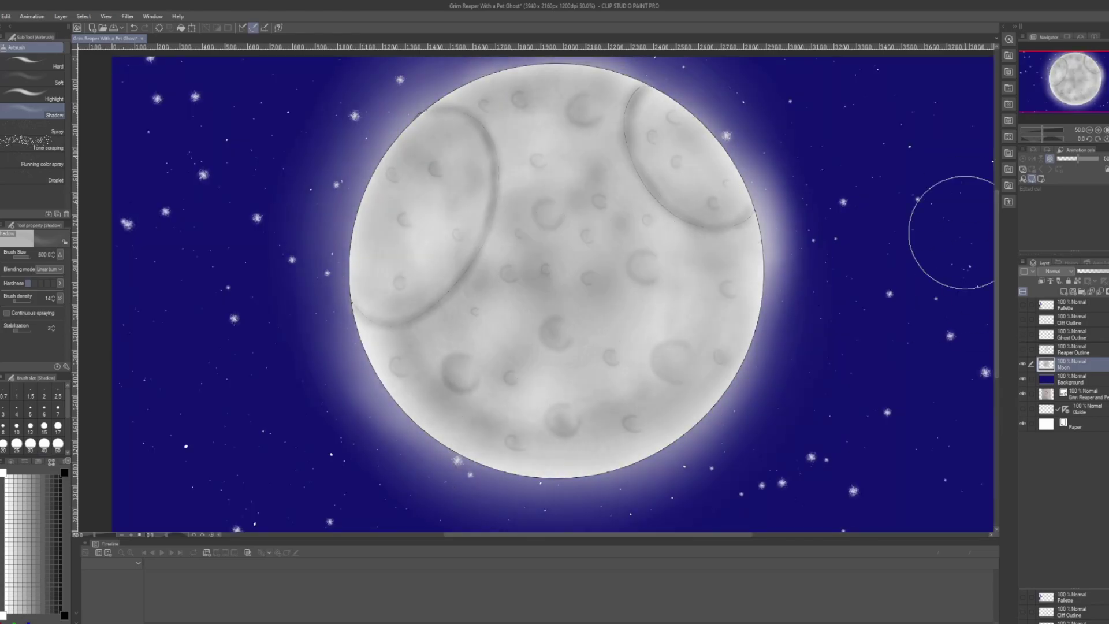
{"action": "key", "text": "bracketleft"}
{"action": "key", "text": "bracketleft"}
{"action": "key", "text": "bracketleft"}
{"action": "key", "text": "bracketleft"}
{"action": "key", "text": "bracketleft"}
{"action": "left_click", "coordinate": [1024, 378]}
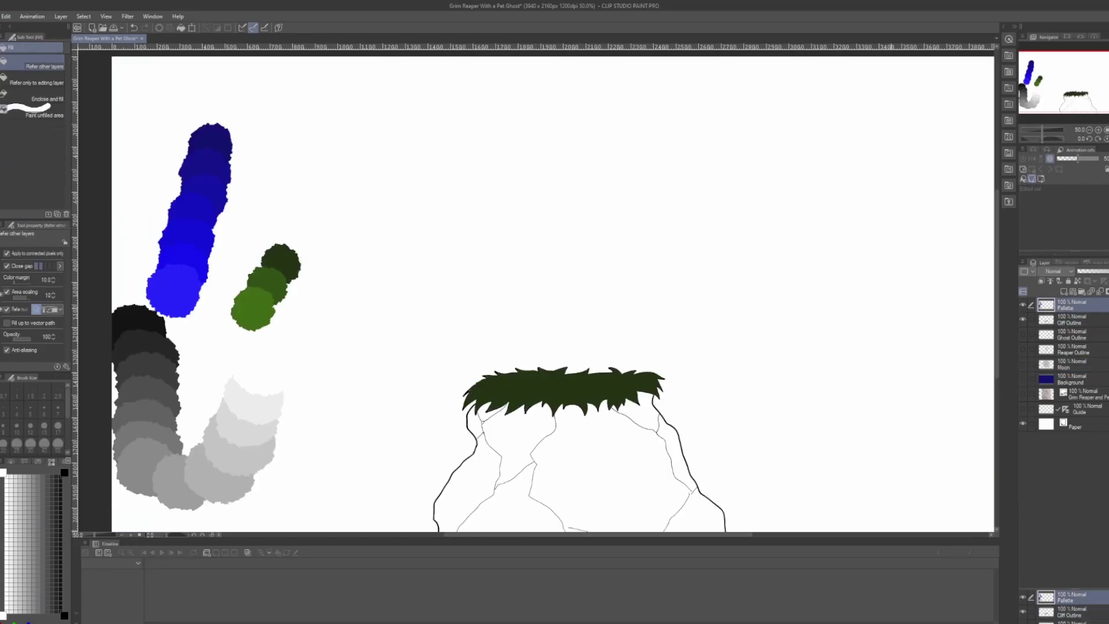
Step: Set a corner of the intermediate colour grid to brown and paint brown swatches on the Palette layer
{"action": "left_click", "coordinate": [10, 461]}
{"action": "left_click", "coordinate": [38, 462]}
{"action": "left_click", "coordinate": [50, 461]}
{"action": "key", "text": "b"}
{"action": "left_click", "coordinate": [61, 476]}
{"action": "mouse_move", "coordinate": [254, 174]}
{"action": "left_mouse_down"}
{"action": "mouse_move", "coordinate": [248, 214]}
{"action": "mouse_move", "coordinate": [266, 191]}
{"action": "left_mouse_up"}
{"action": "left_click_drag", "start_coordinate": [233, 247], "coordinate": [225, 283]}
Step: Hide the Palette layer and fill the cliff rock with brown on the Cliff Outline layer
{"action": "key", "text": "alt+bracketleft"}
{"action": "key", "text": "g"}
{"action": "scroll", "coordinate": [549, 289], "scroll_direction": "down", "scroll_amount": 1}
{"action": "left_click", "coordinate": [1022, 304]}
{"action": "left_click", "coordinate": [566, 491]}
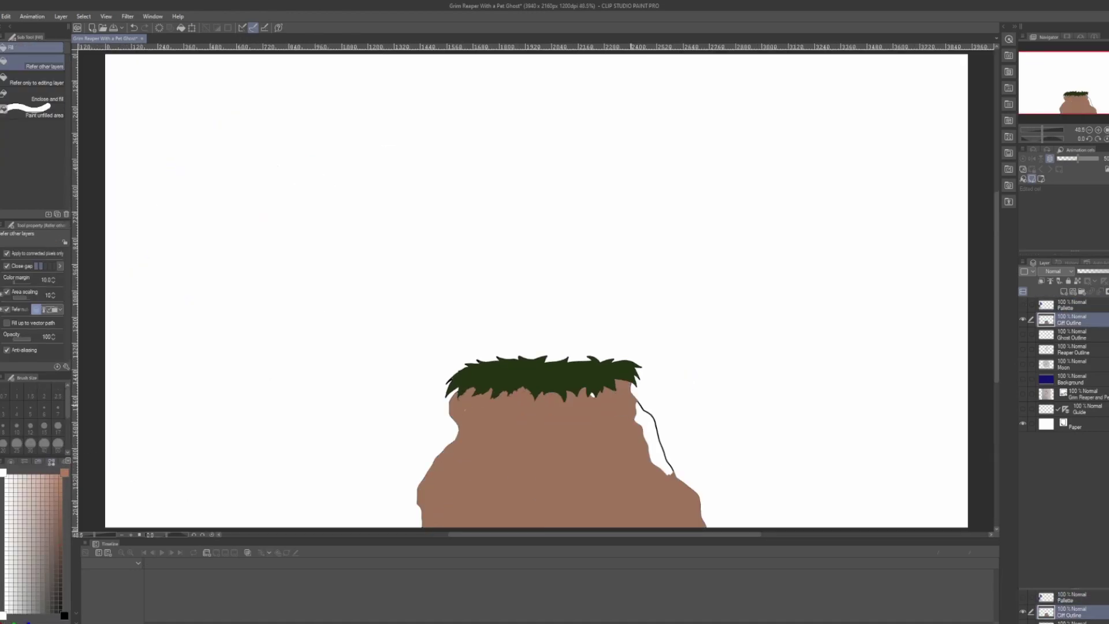
Step: Inspect the cliff's edges up close and undo the brown rock fill
{"action": "scroll", "coordinate": [555, 289], "scroll_direction": "up", "scroll_amount": 4}
{"action": "scroll", "coordinate": [555, 289], "scroll_direction": "down", "scroll_amount": 2}
{"action": "key", "text": "ctrl+z"}
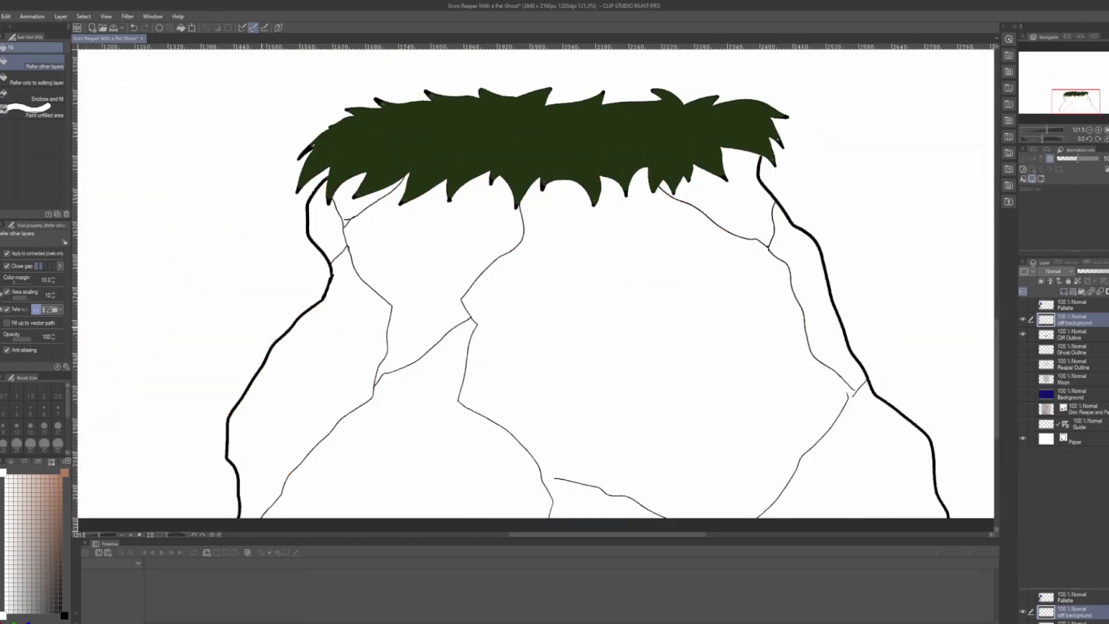
Step: Try a brown fill on the cliff rock and show the Moon layer behind the cliff outline
{"action": "left_click", "coordinate": [567, 405]}
{"action": "scroll", "coordinate": [554, 289], "scroll_direction": "down", "scroll_amount": 3}
{"action": "left_click", "coordinate": [1023, 349]}
{"action": "left_click", "coordinate": [1023, 364]}
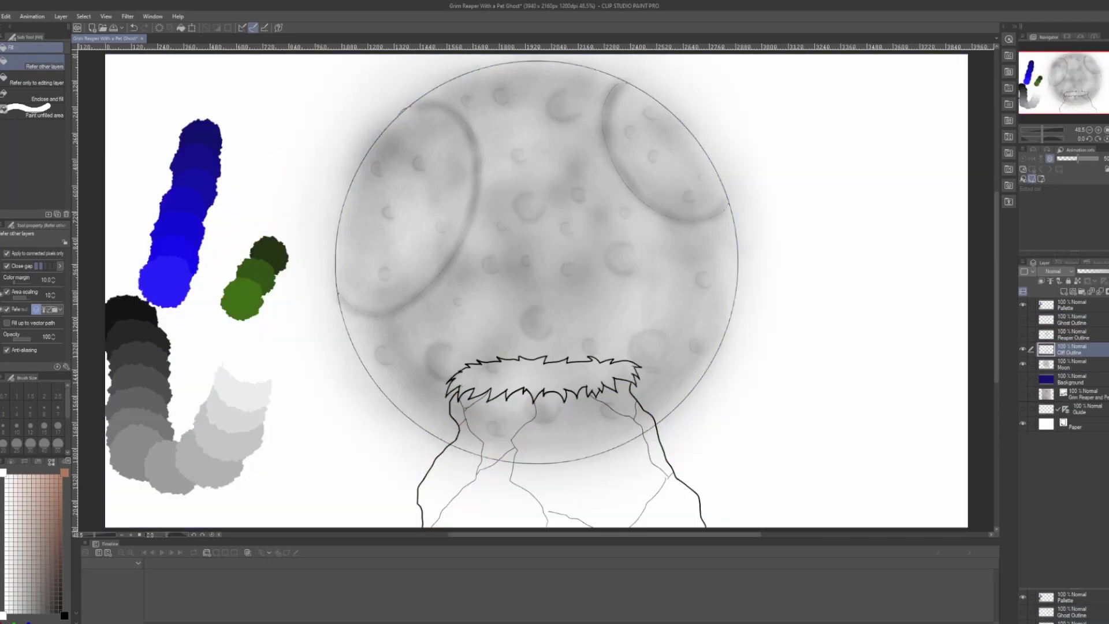
Step: Paint a column of brown swatches from light to dark beside the blue ones on the Palette layer
{"action": "mouse_move", "coordinate": [248, 139]}
{"action": "left_mouse_down"}
{"action": "mouse_move", "coordinate": [231, 234]}
{"action": "mouse_move", "coordinate": [199, 291]}
{"action": "left_mouse_up"}
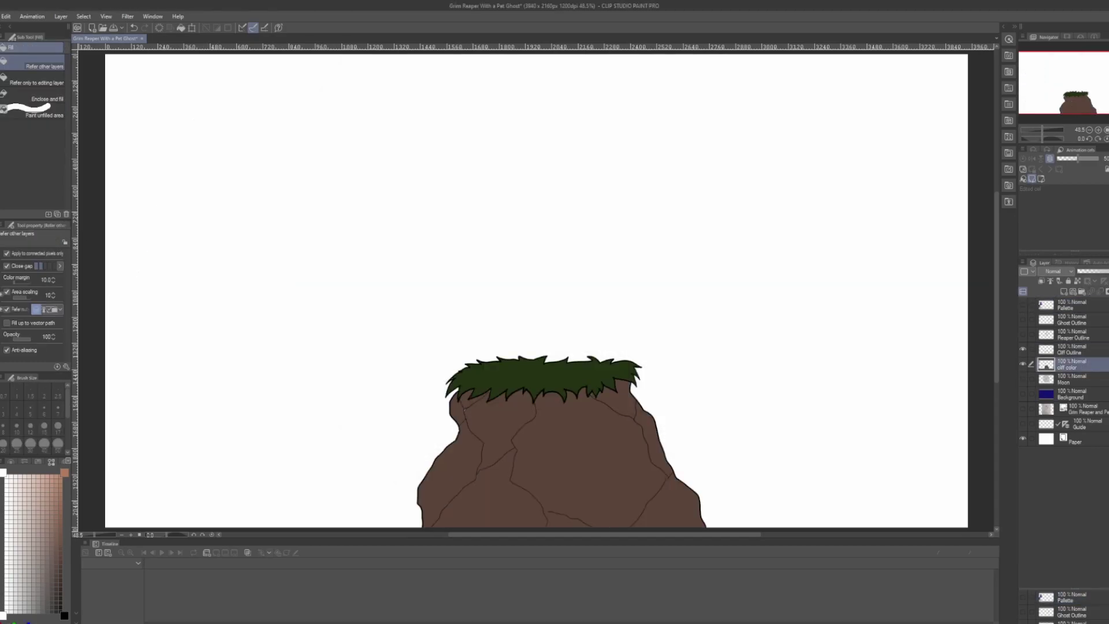
Step: Airbrush highlights along the outer edges of the grass and rock on the cliff color layer, undoing unwanted strokes
{"action": "key", "text": "b"}
{"action": "left_click_drag", "start_coordinate": [465, 369], "coordinate": [459, 416]}
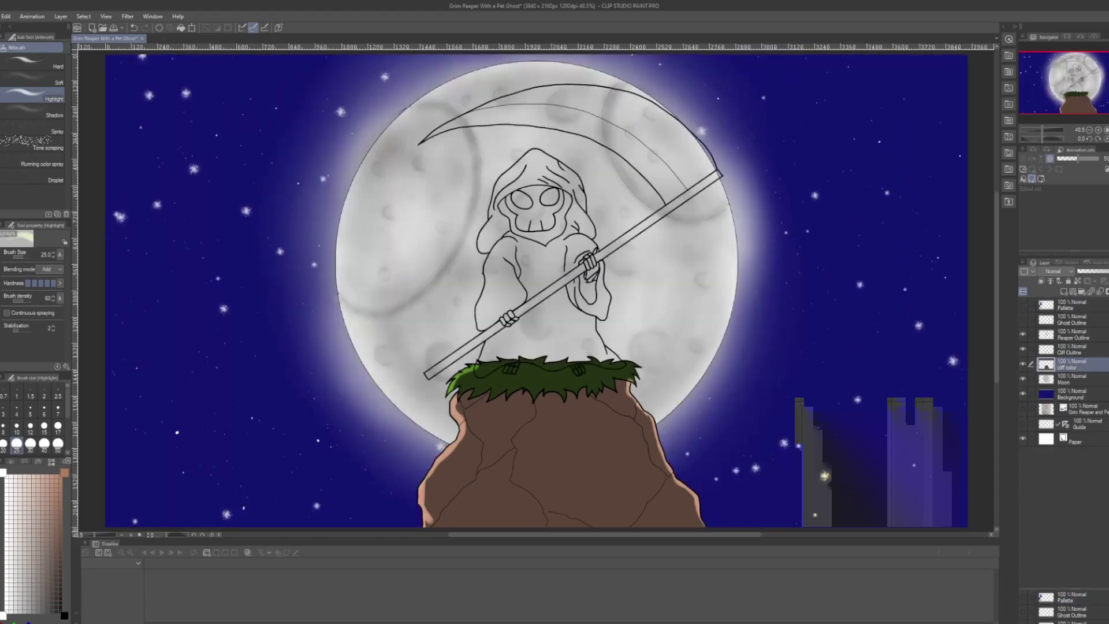
{"action": "key", "text": "ctrl+z"}
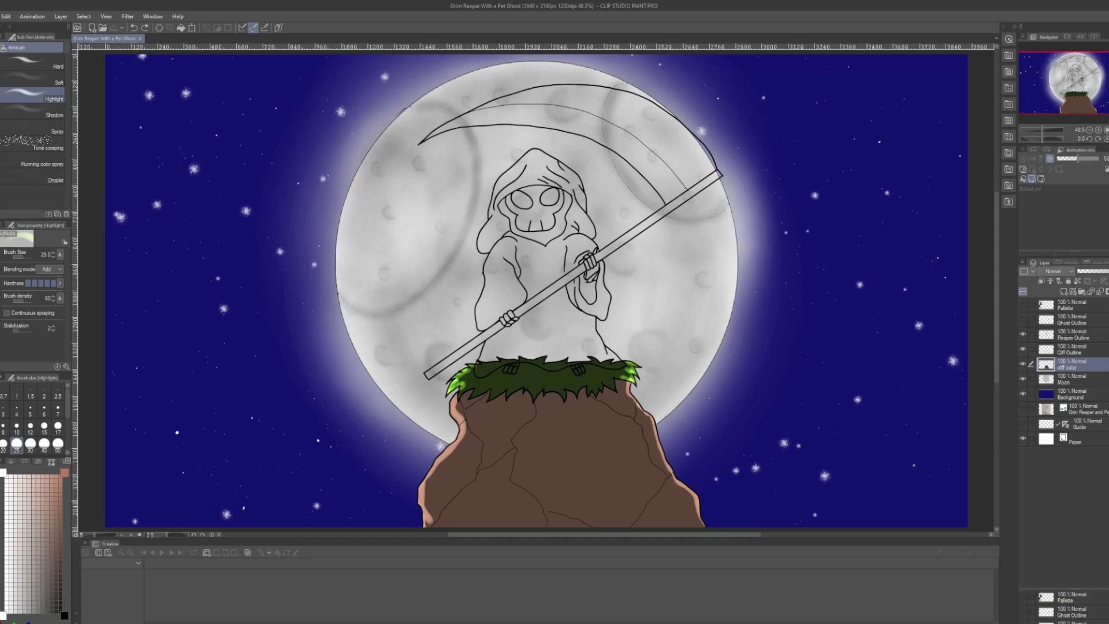
{"action": "key", "text": "ctrl+z"}
{"action": "key", "text": "ctrl+z"}
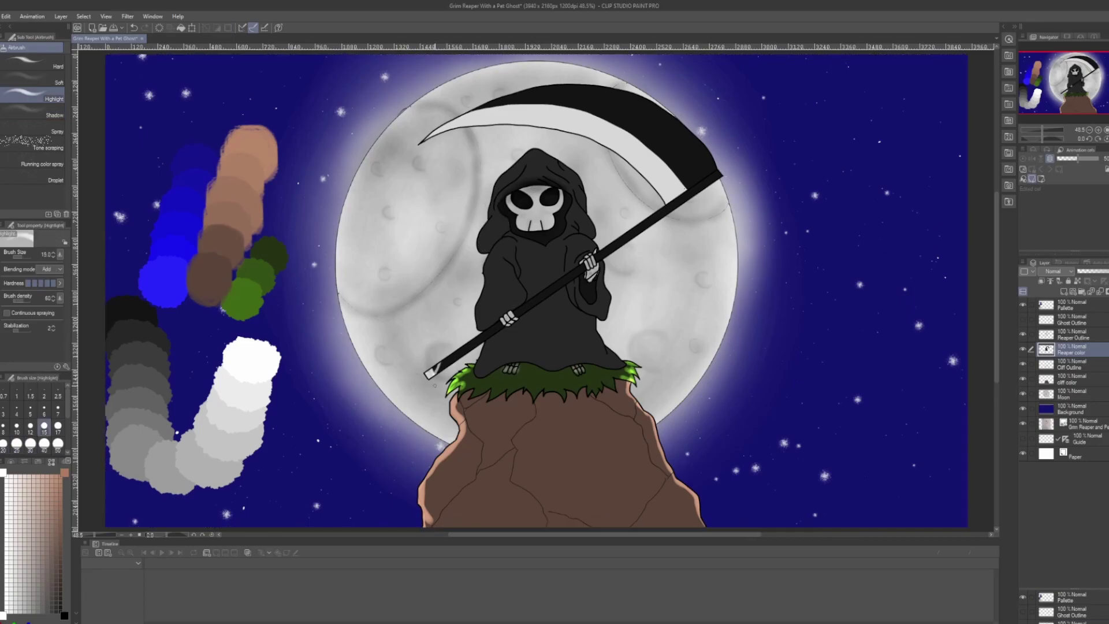
Step: Add soft highlights along the edges of the reaper's hood and robe on the Reaper color layer with a size 30 Highlight airbrush
{"action": "left_click", "coordinate": [30, 443]}
{"action": "scroll", "coordinate": [525, 246], "scroll_direction": "up", "scroll_amount": 4}
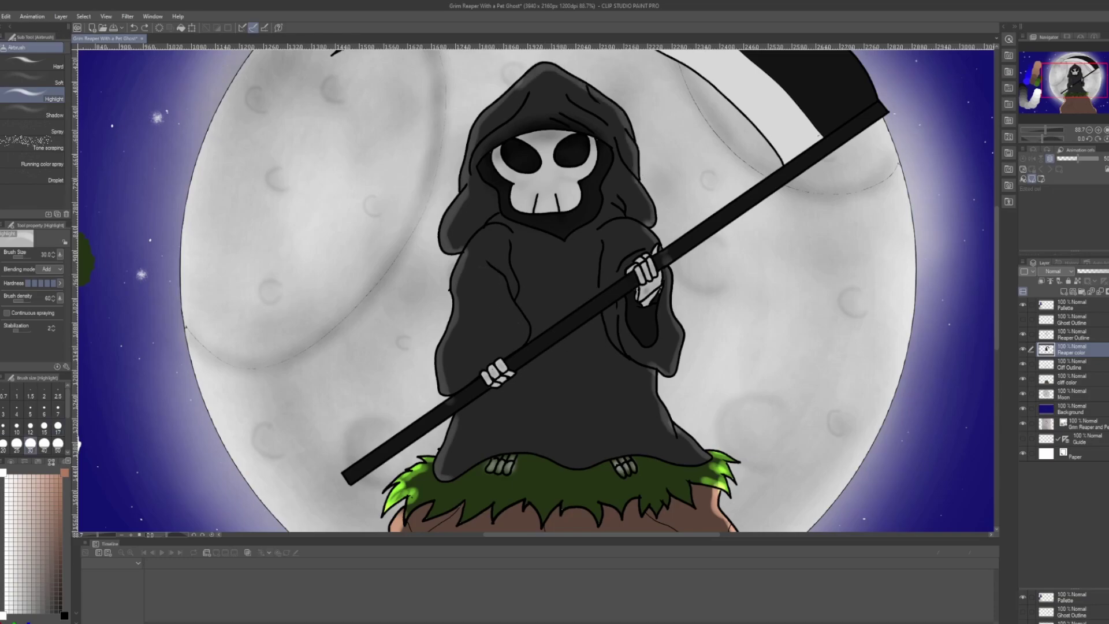
{"action": "scroll", "coordinate": [399, 473], "scroll_direction": "down", "scroll_amount": 2}
{"action": "scroll", "coordinate": [501, 280], "scroll_direction": "up", "scroll_amount": 5}
{"action": "scroll", "coordinate": [550, 111], "scroll_direction": "down", "scroll_amount": 3}
{"action": "key", "text": "ctrl+0"}
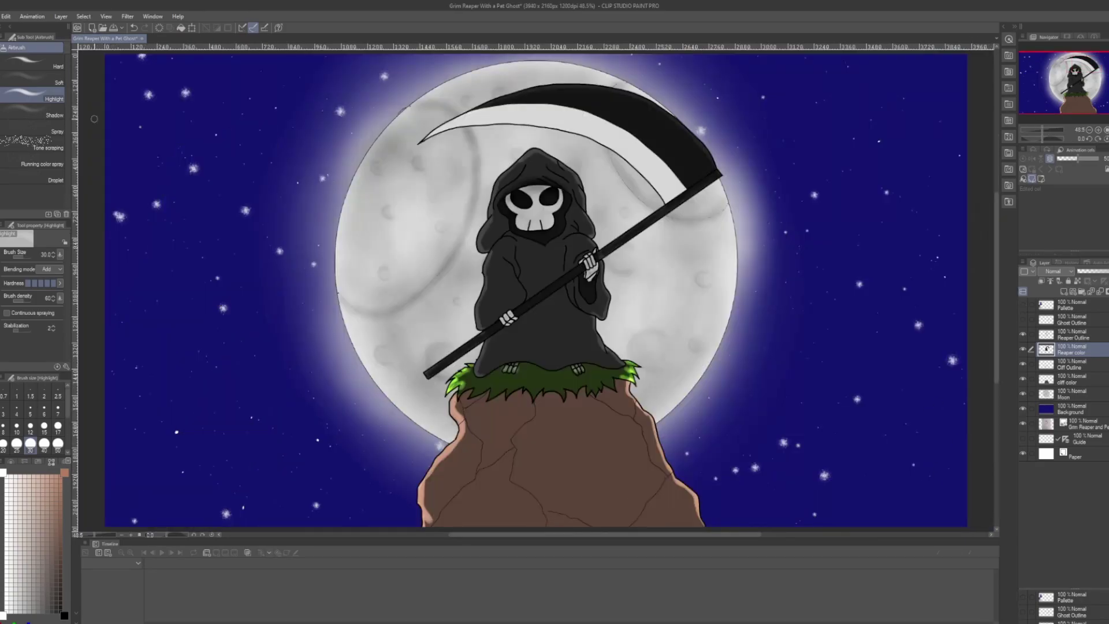
Step: Sign the artwork in white in the lower-right part of the sky with the Real G-Pen at size 8
{"action": "key", "text": "p"}
{"action": "left_click", "coordinate": [10, 461]}
{"action": "left_click", "coordinate": [3, 427]}
{"action": "left_click_drag", "start_coordinate": [865, 451], "coordinate": [924, 401]}
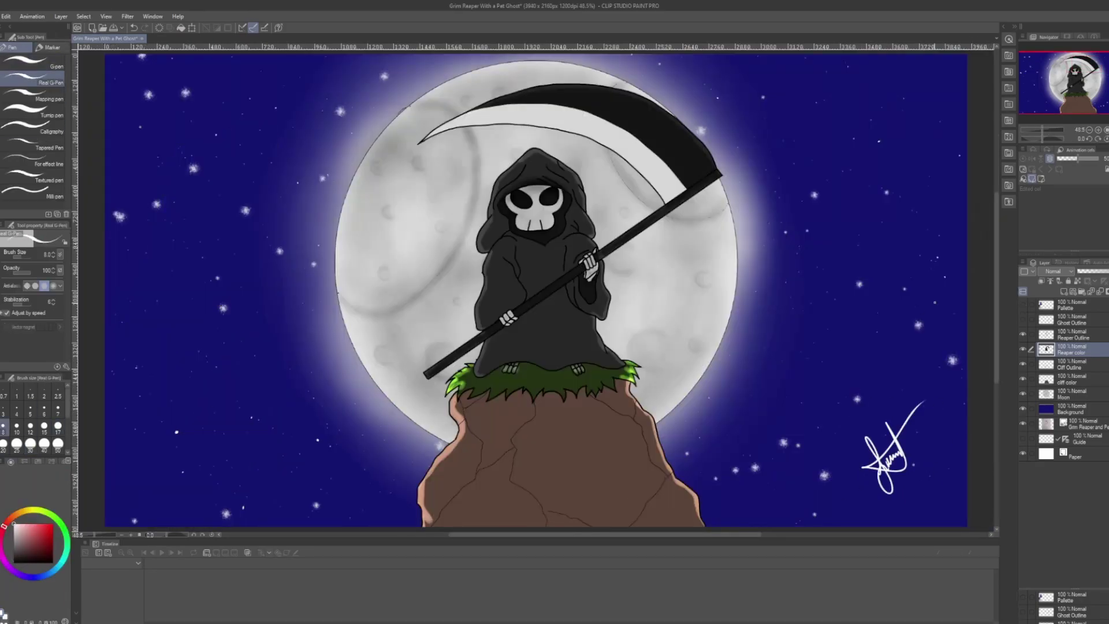